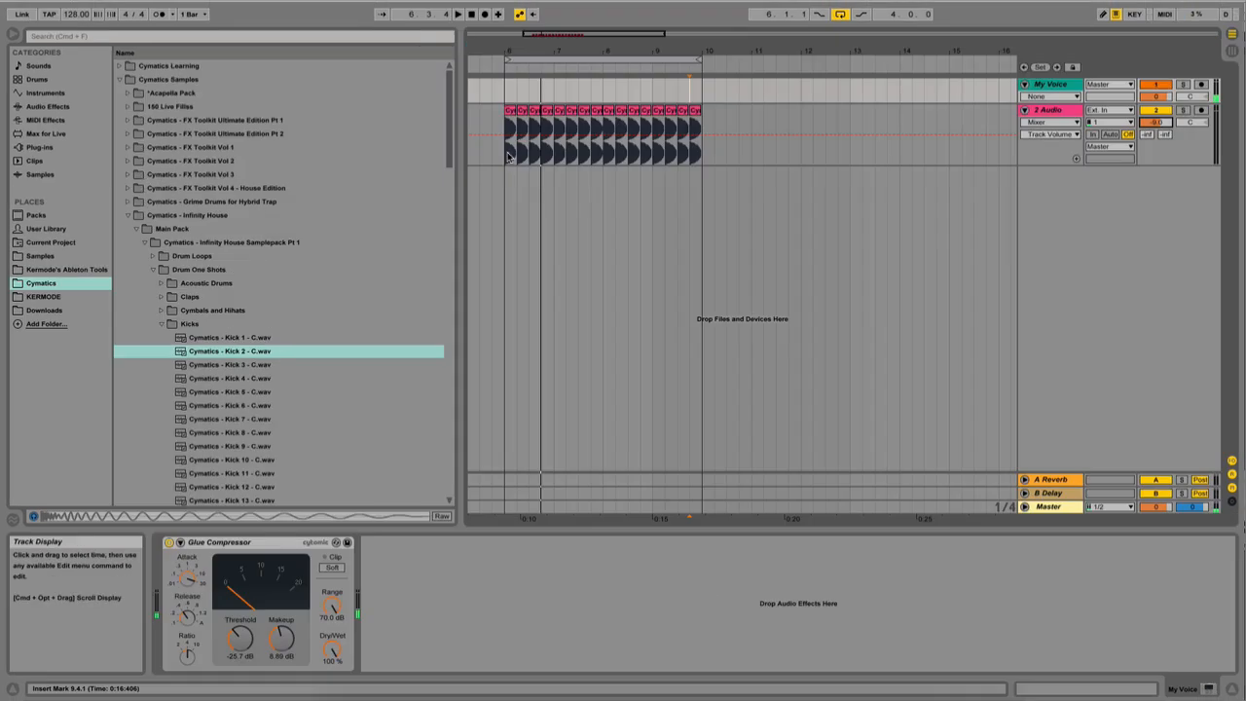
- Play the kick loop on track 2 Audio from bar 6 and stop it before the loop ends
click(507, 158)
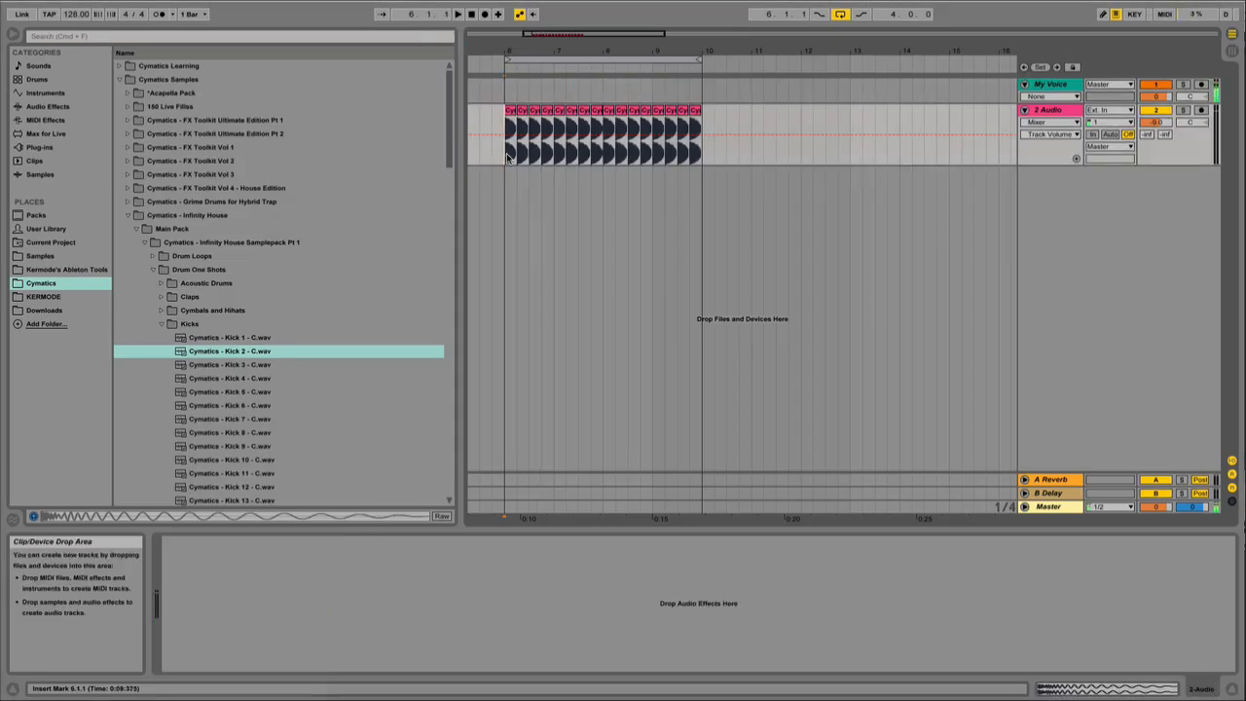
key(space)
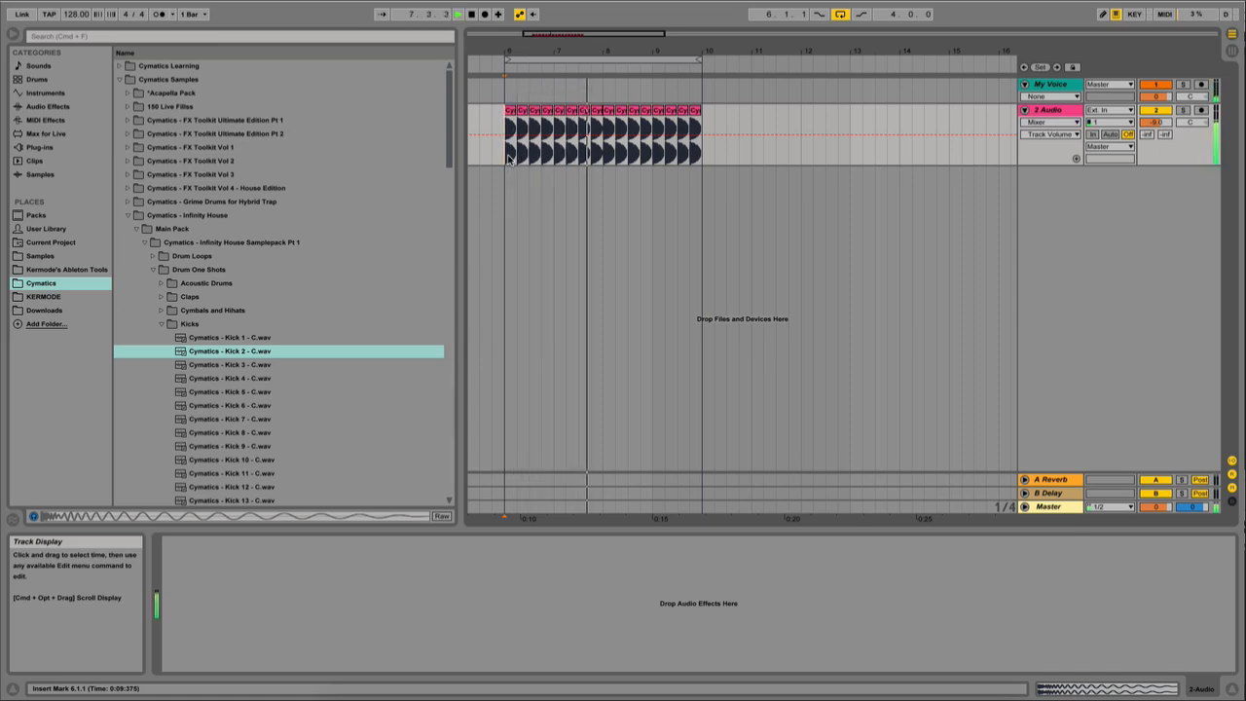
key(space)
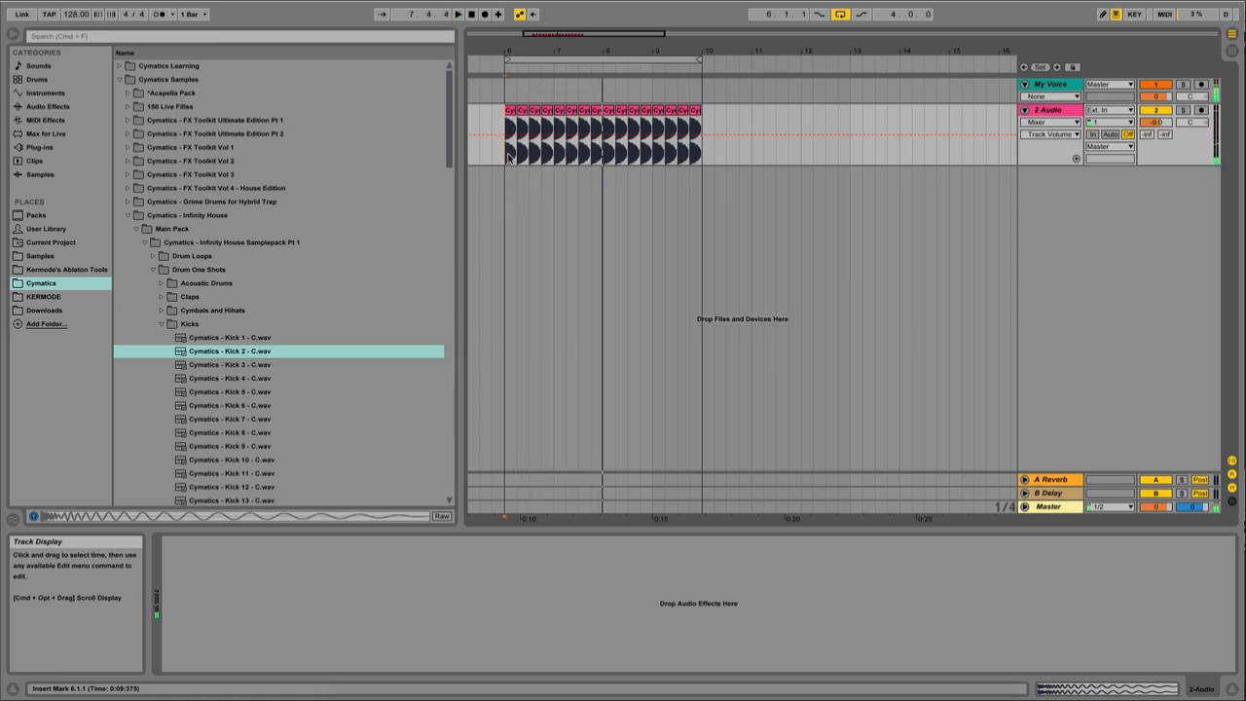
- Insert a new audio track after 2 Audio in the Session View
key(Tab)
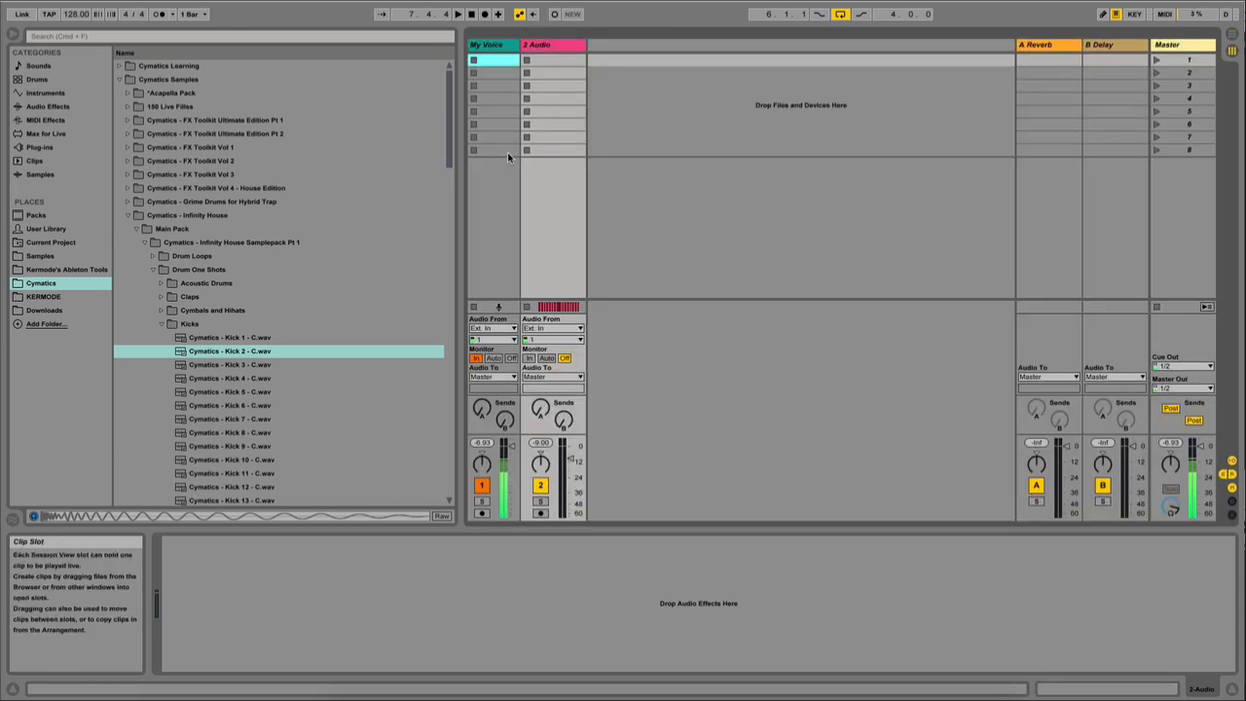
click(557, 50)
key(super+d)
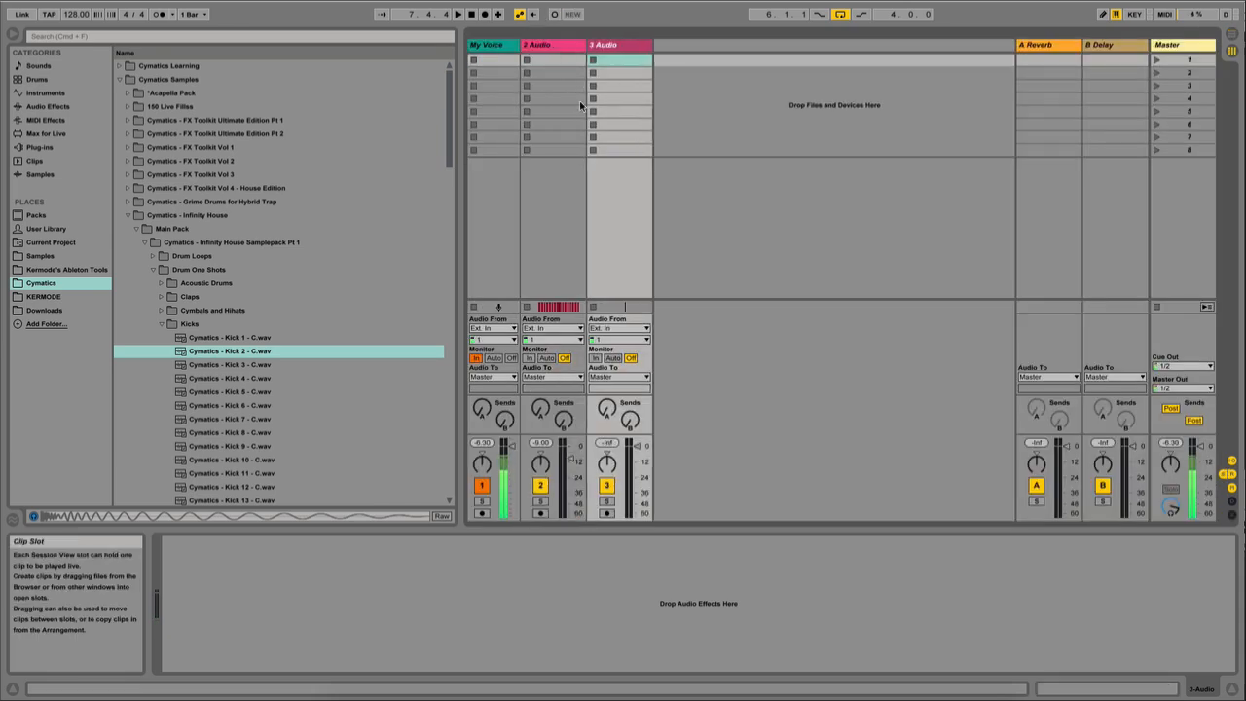
- Load all Infinity House Pt 1 Perc Loops, from Perc Loop 1 to Perc Loop 100, into the clip slots of 3 Audio
click(163, 324)
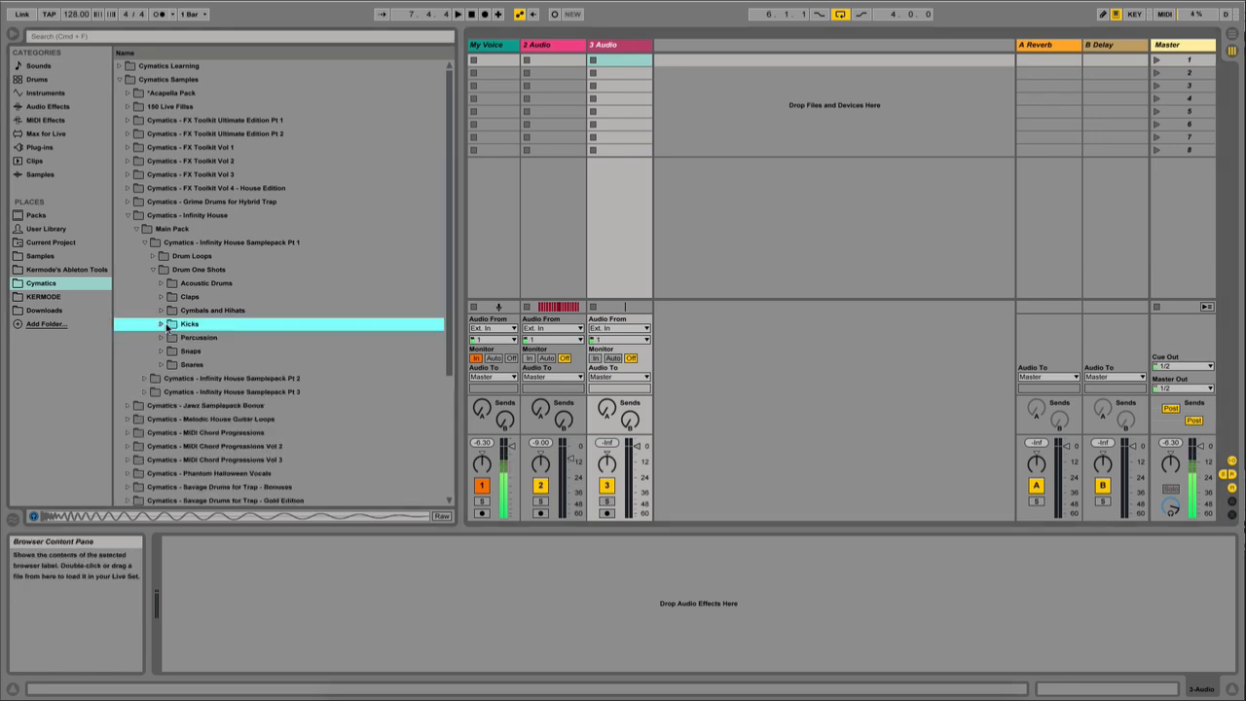
click(153, 256)
click(161, 310)
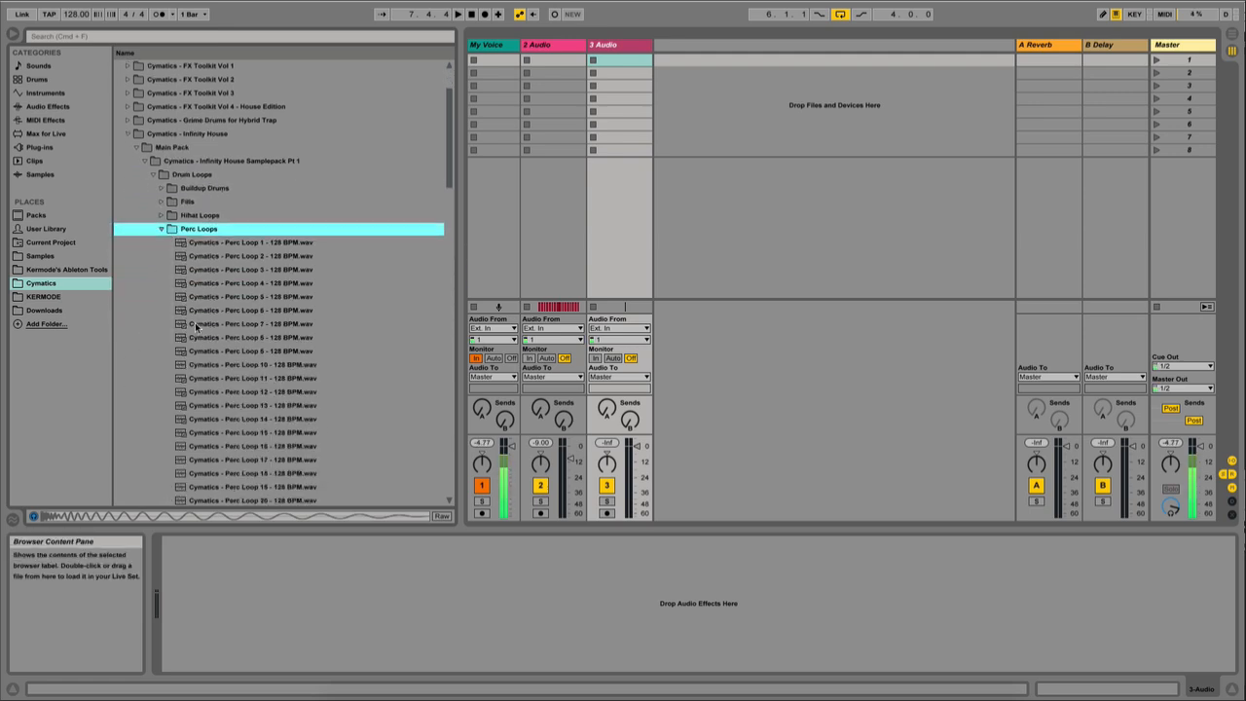
click(250, 243)
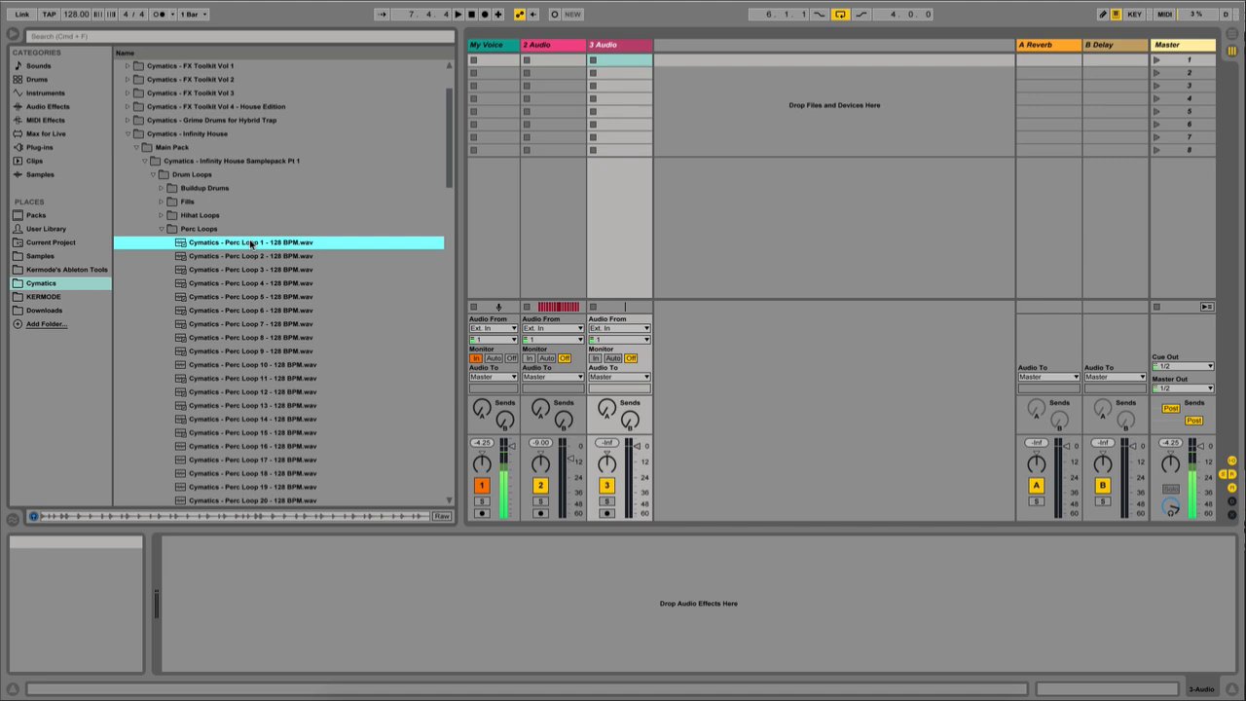
scroll(251, 245, down, 20)
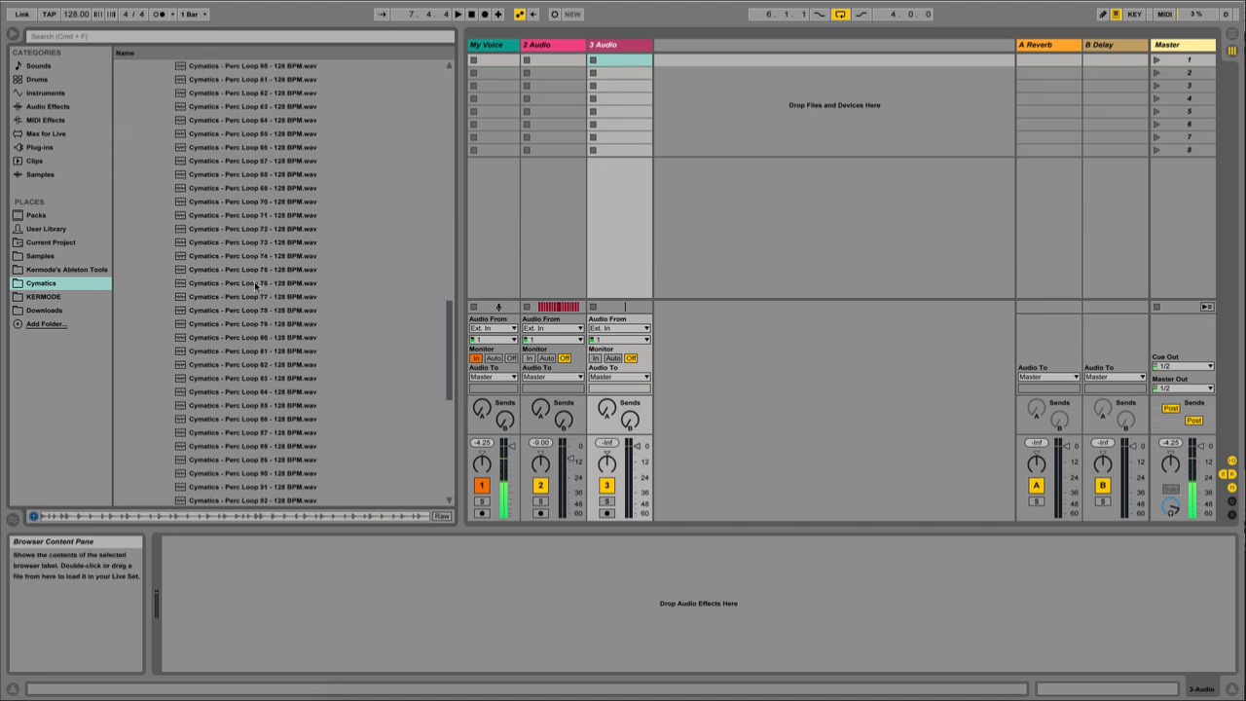
scroll(256, 285, down, 8)
shift+click(256, 284)
drag(256, 283, 619, 66)
- Select the percussion clips from the first slot of 3 Audio downwards and show their Launch settings
click(608, 64)
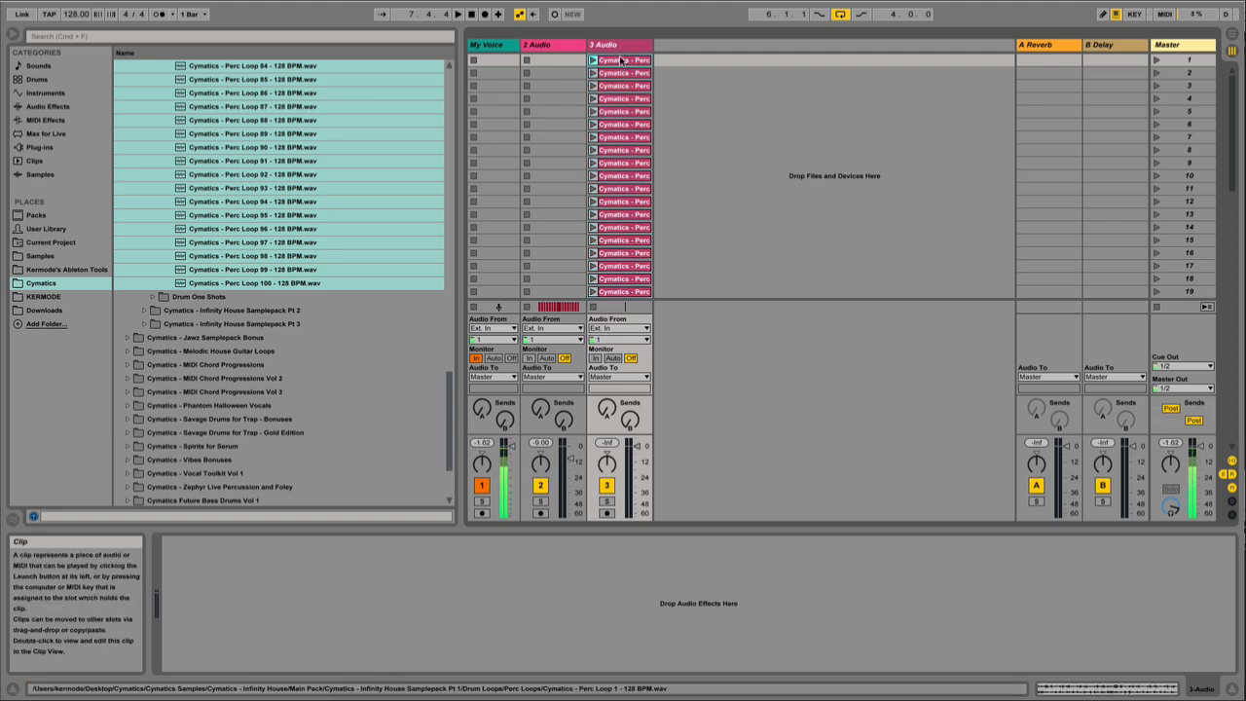
scroll(621, 78, down, 10)
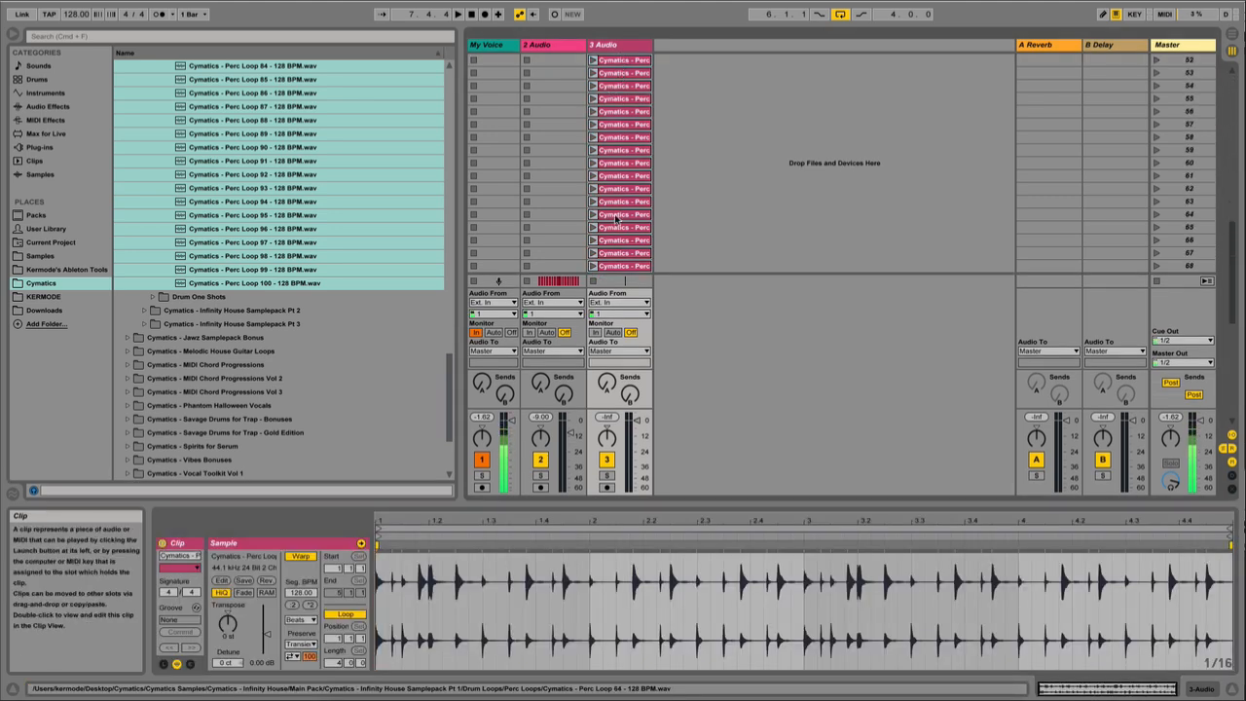
shift+click(623, 266)
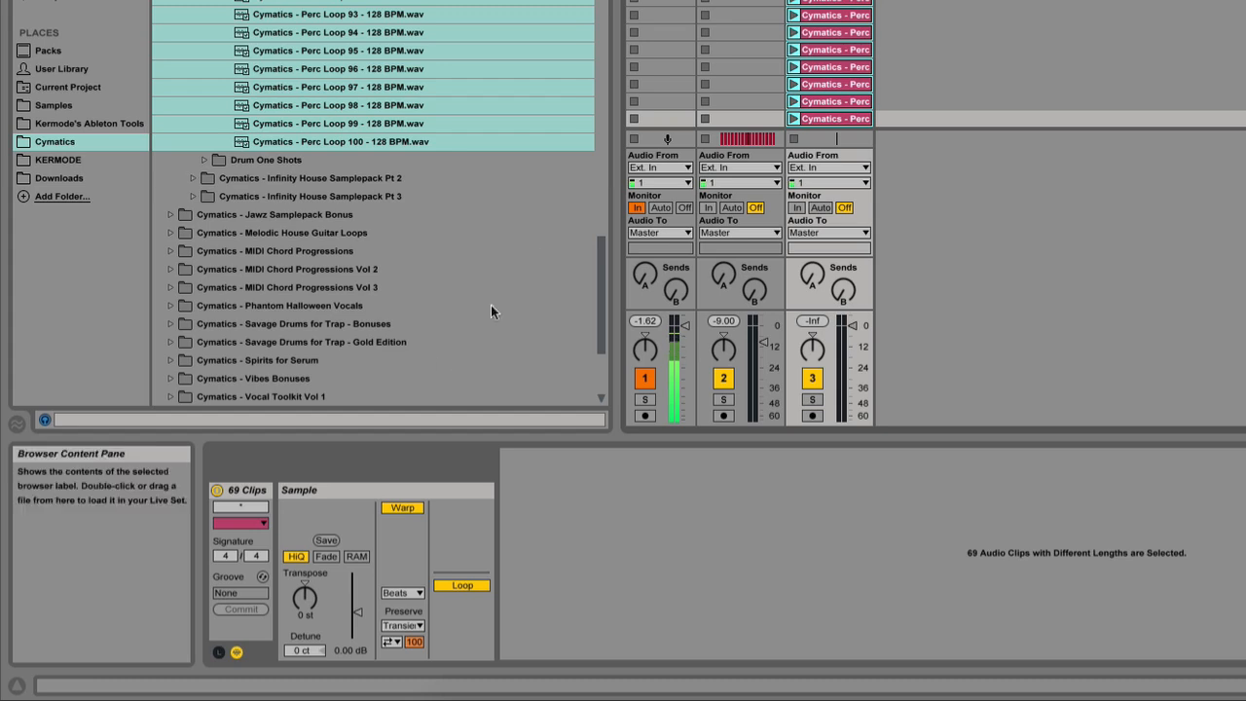
click(218, 652)
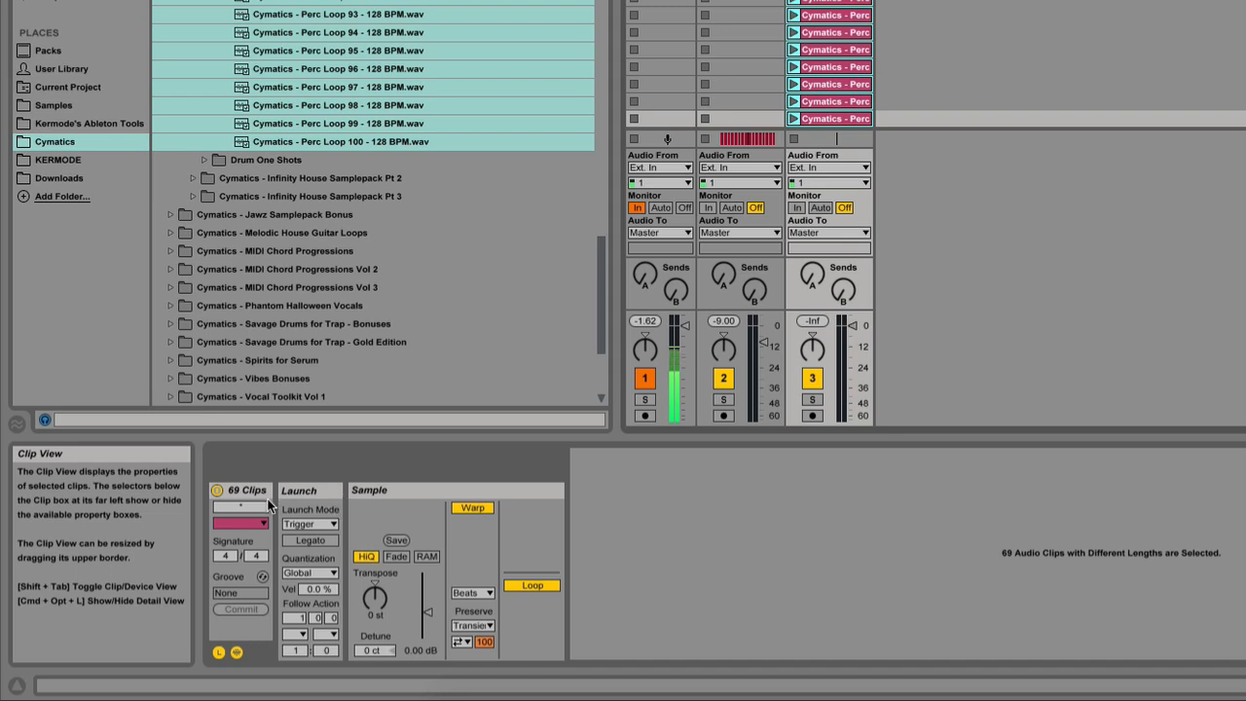
click(309, 525)
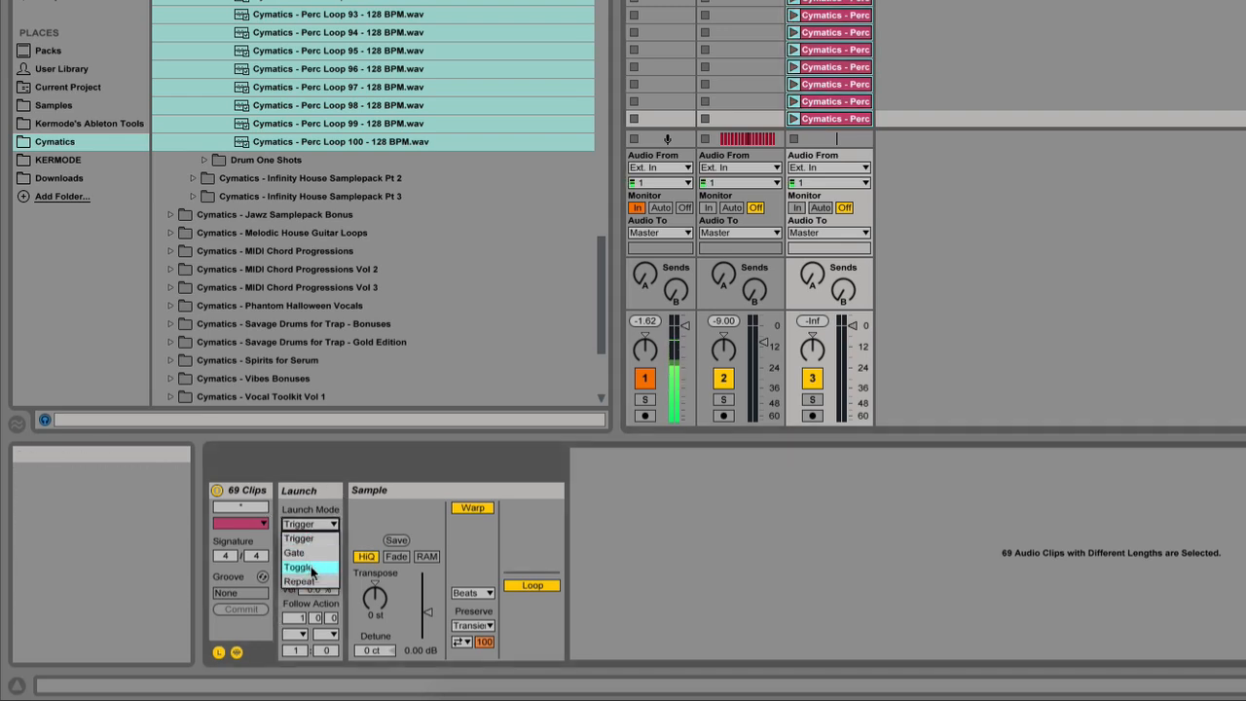
click(318, 533)
click(318, 531)
click(313, 524)
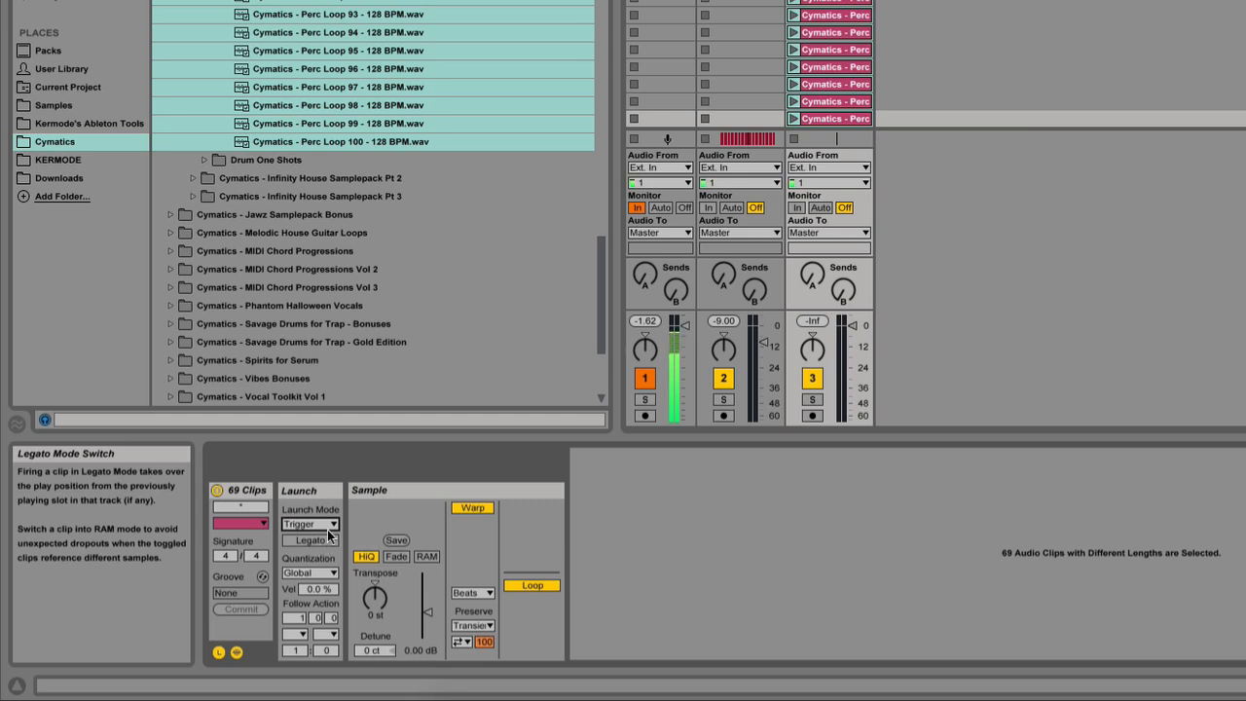
- Examine the waveforms of individual percussion clips, highlighting the second bar of one loop
click(832, 51)
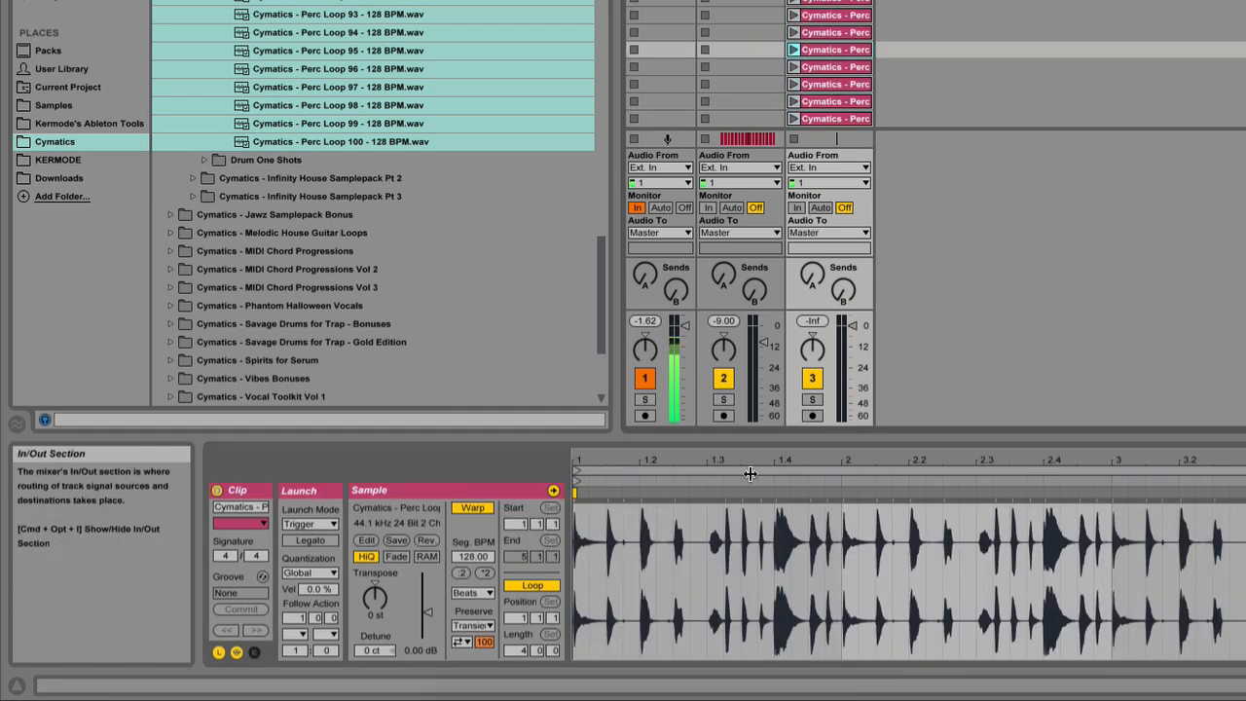
click(847, 545)
drag(847, 539, 1113, 559)
click(834, 2)
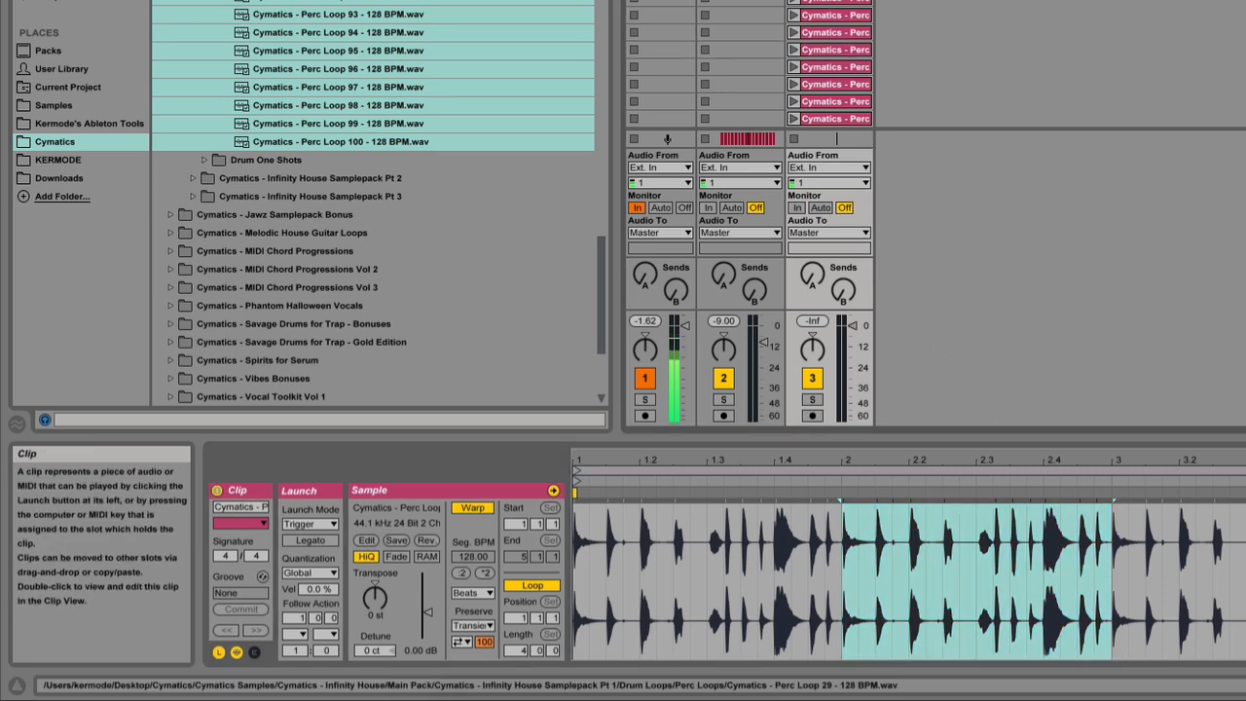
click(834, 118)
click(834, 2)
- Select the percussion clips together, set their Follow Action to Other with a time of 0.0.2, and enable Legato
click(835, 2)
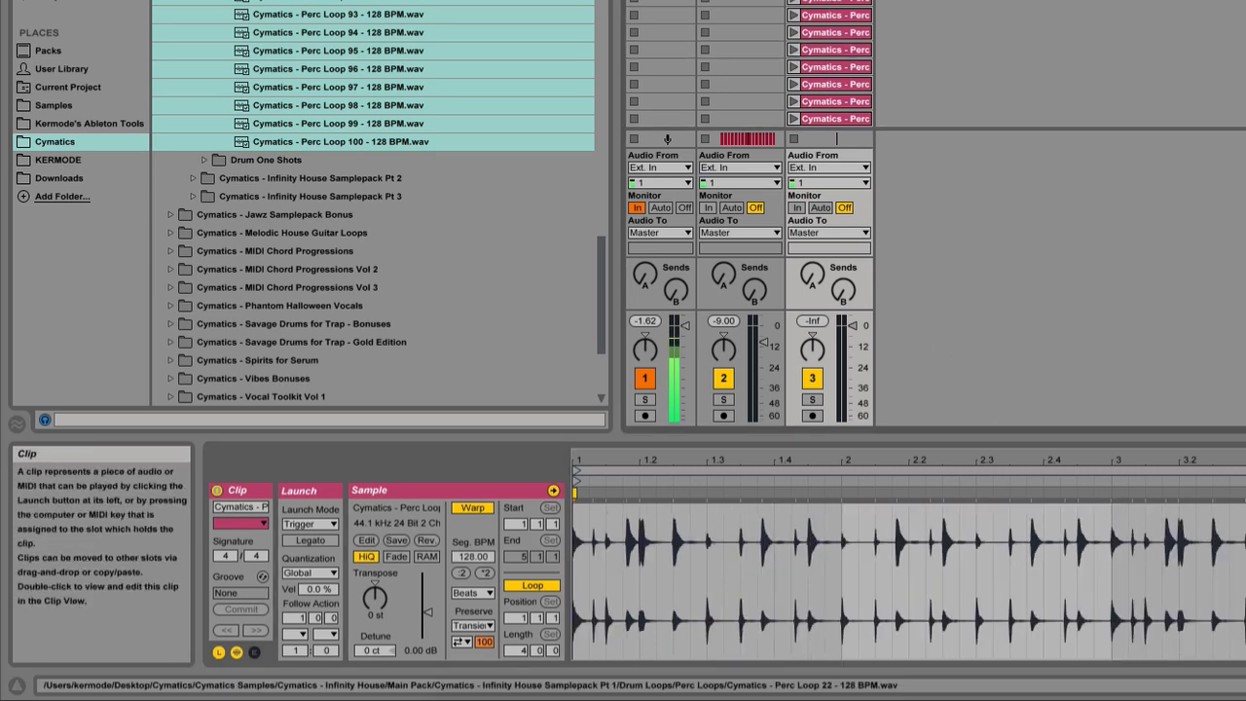
shift+click(832, 120)
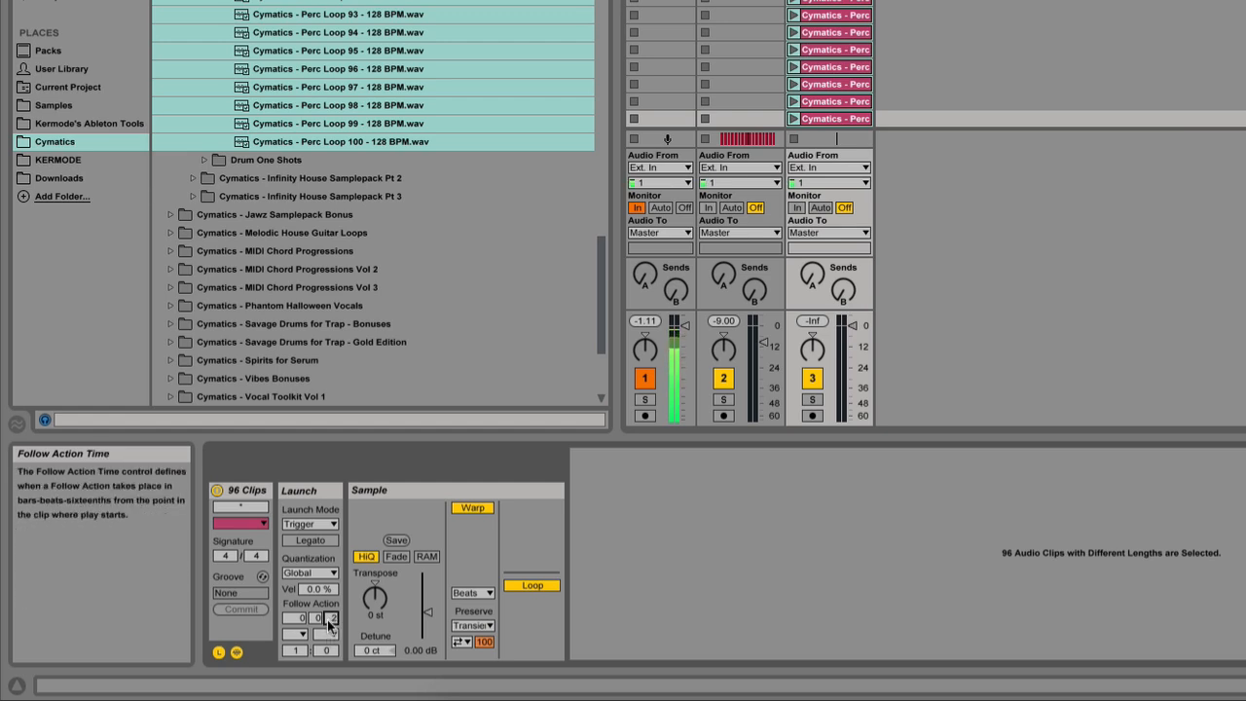
click(294, 634)
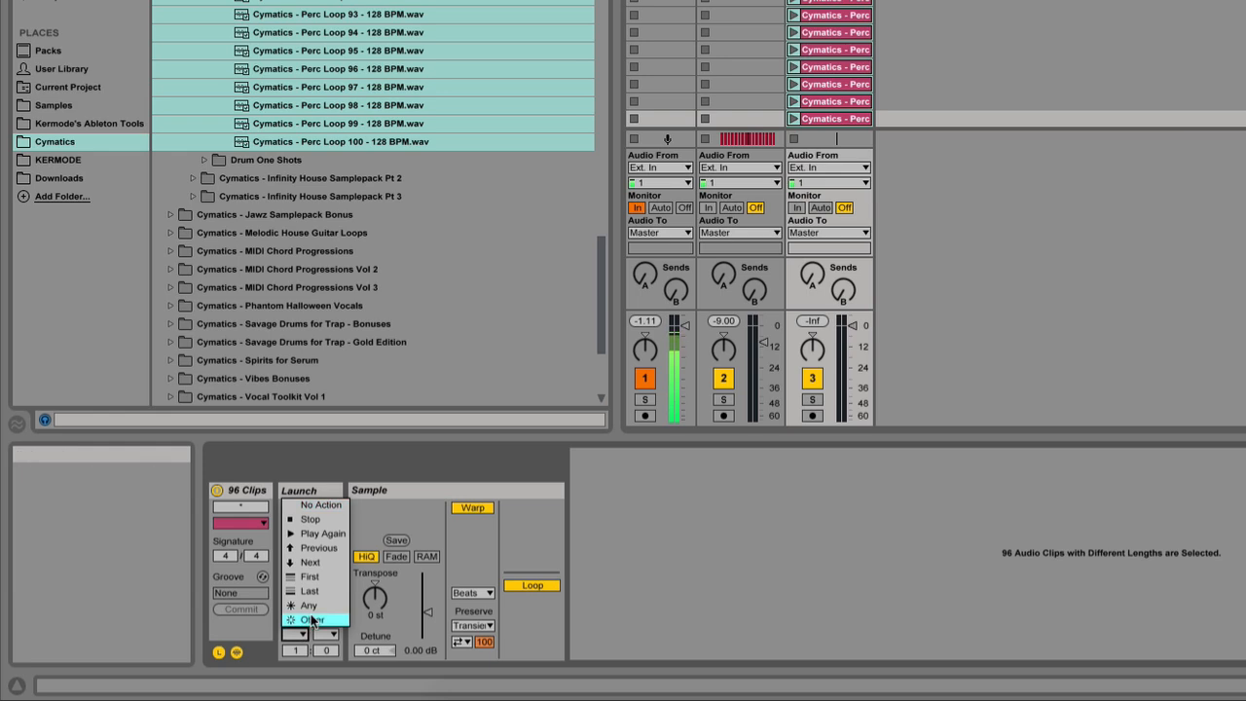
click(307, 605)
click(332, 619)
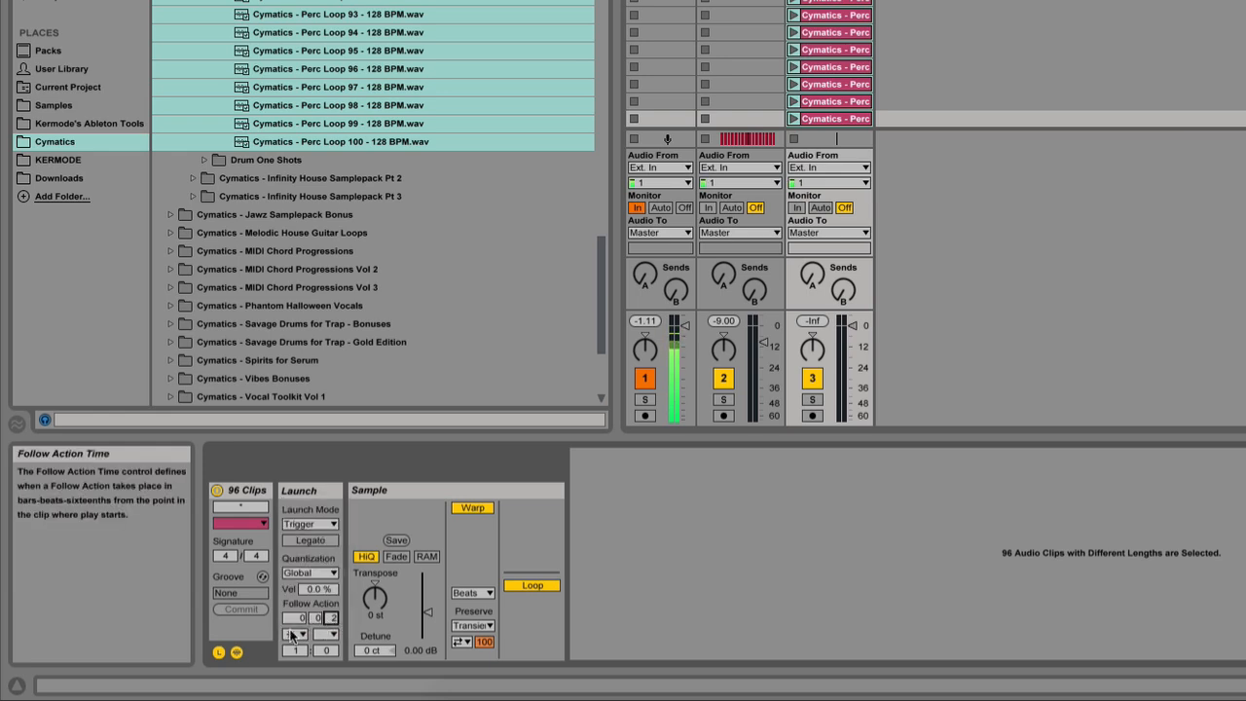
click(290, 633)
click(287, 638)
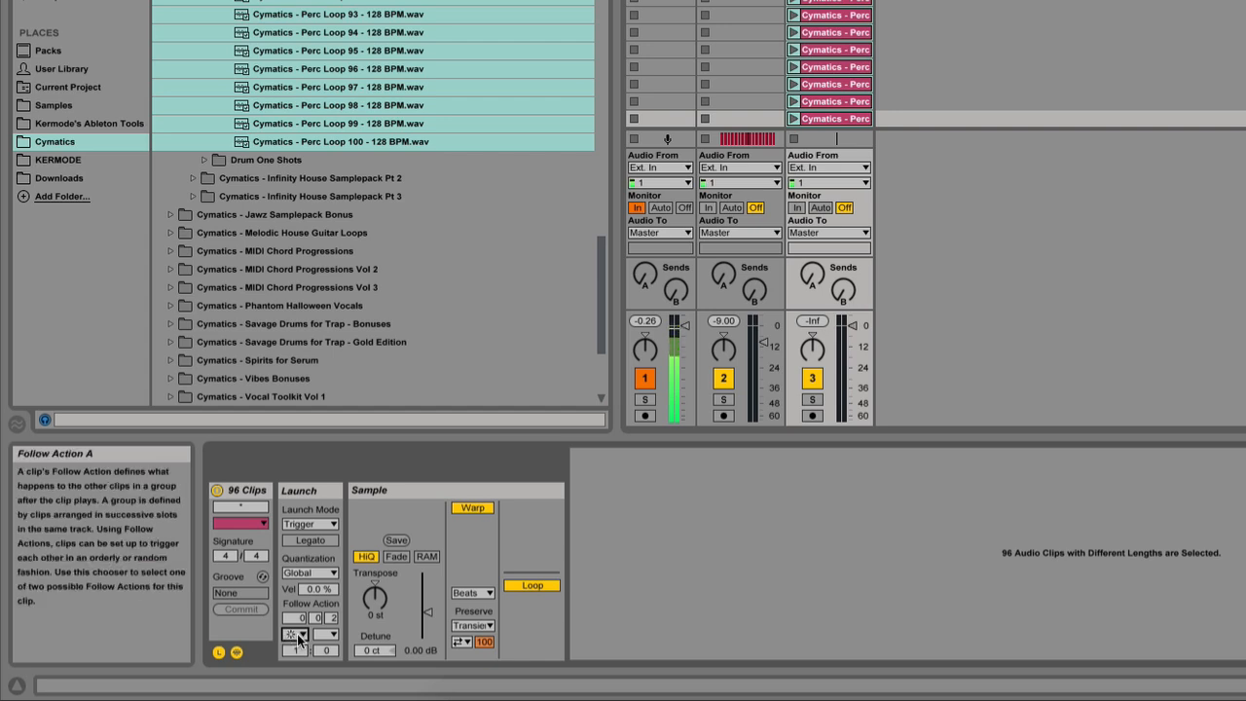
click(325, 539)
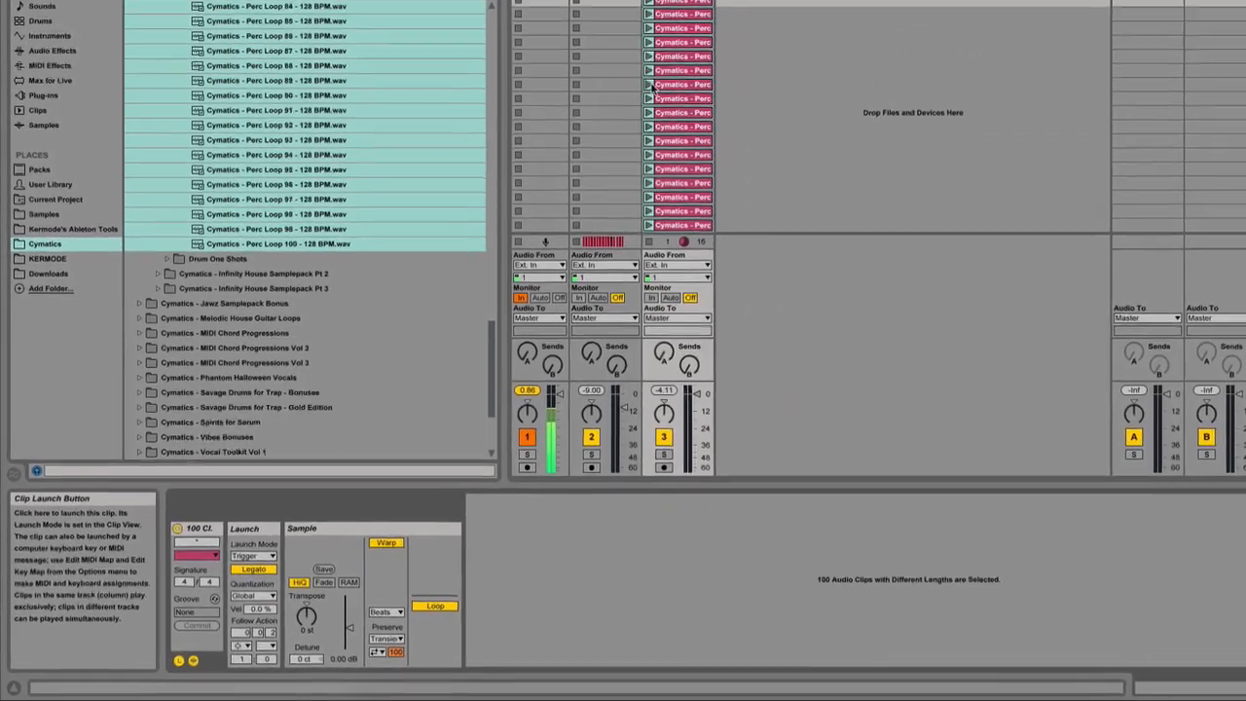
- Launch a percussion clip on 3 Audio and follow the playback as it moves between the loops
click(594, 137)
scroll(619, 172, down, 15)
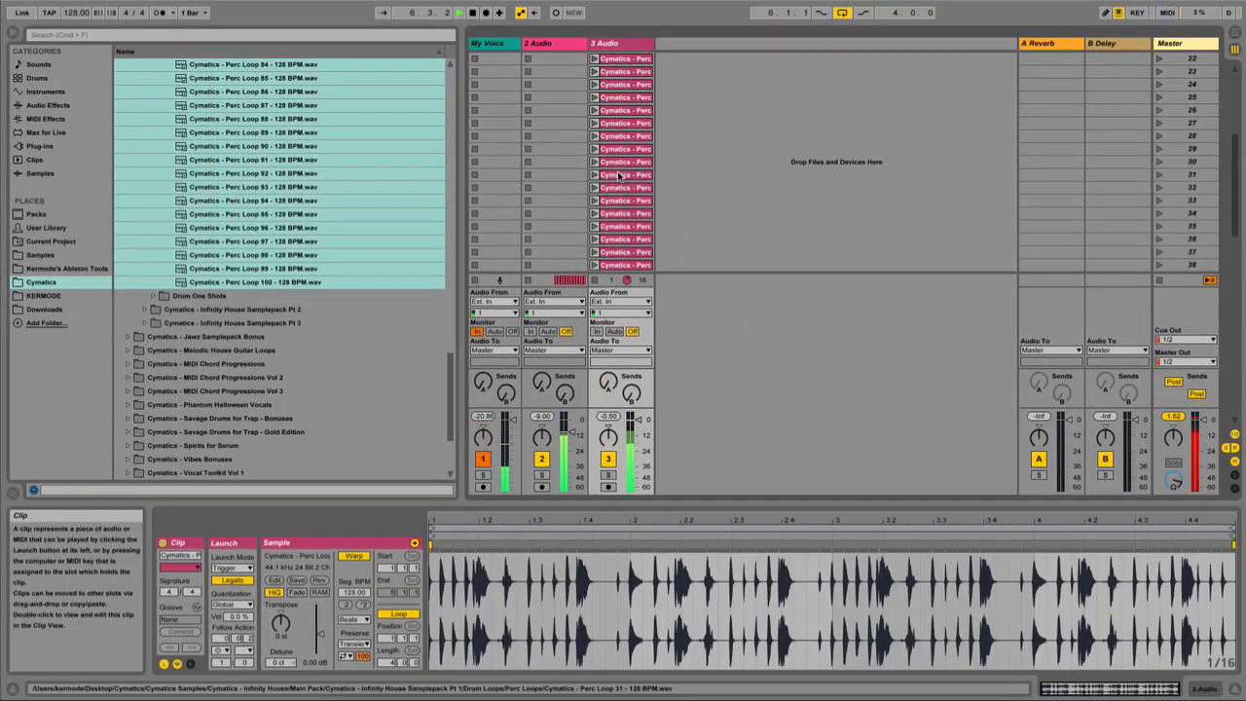
scroll(615, 175, up, 4)
scroll(615, 175, up, 8)
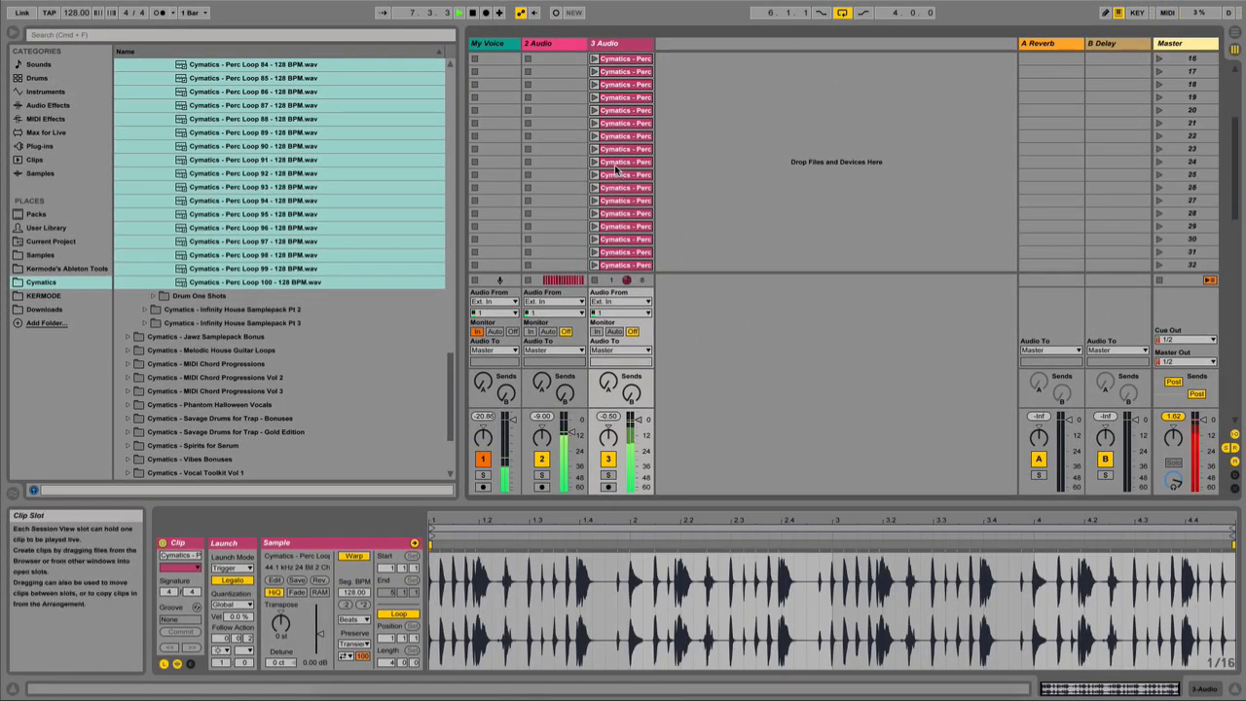
scroll(612, 173, down, 15)
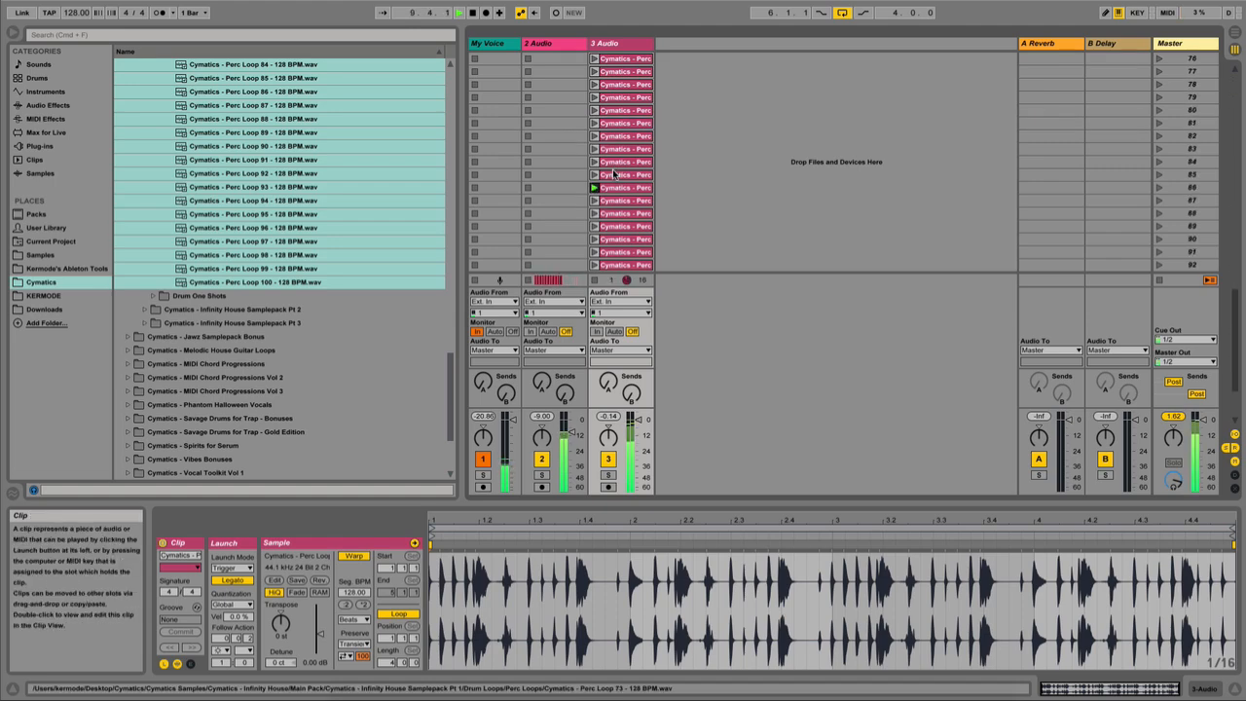
- Return to the Arrangement View and insert a new audio track below 3 Audio
key(Tab)
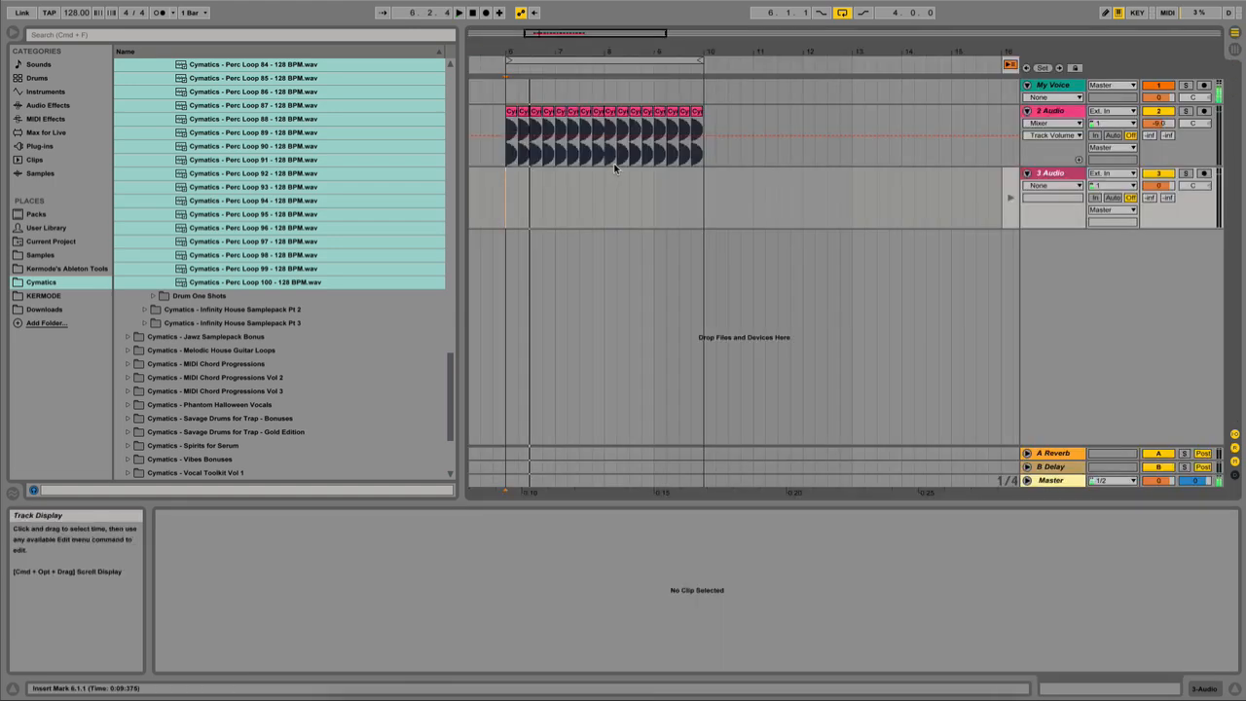
click(1051, 173)
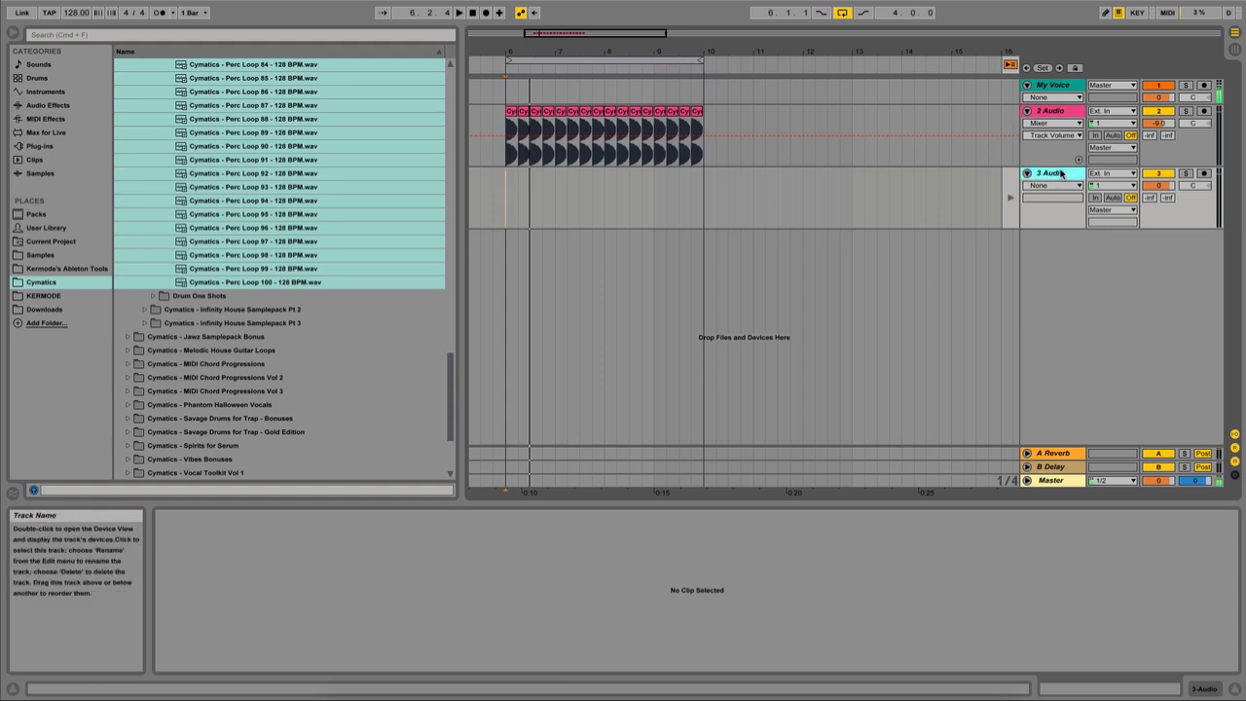
key(super+t)
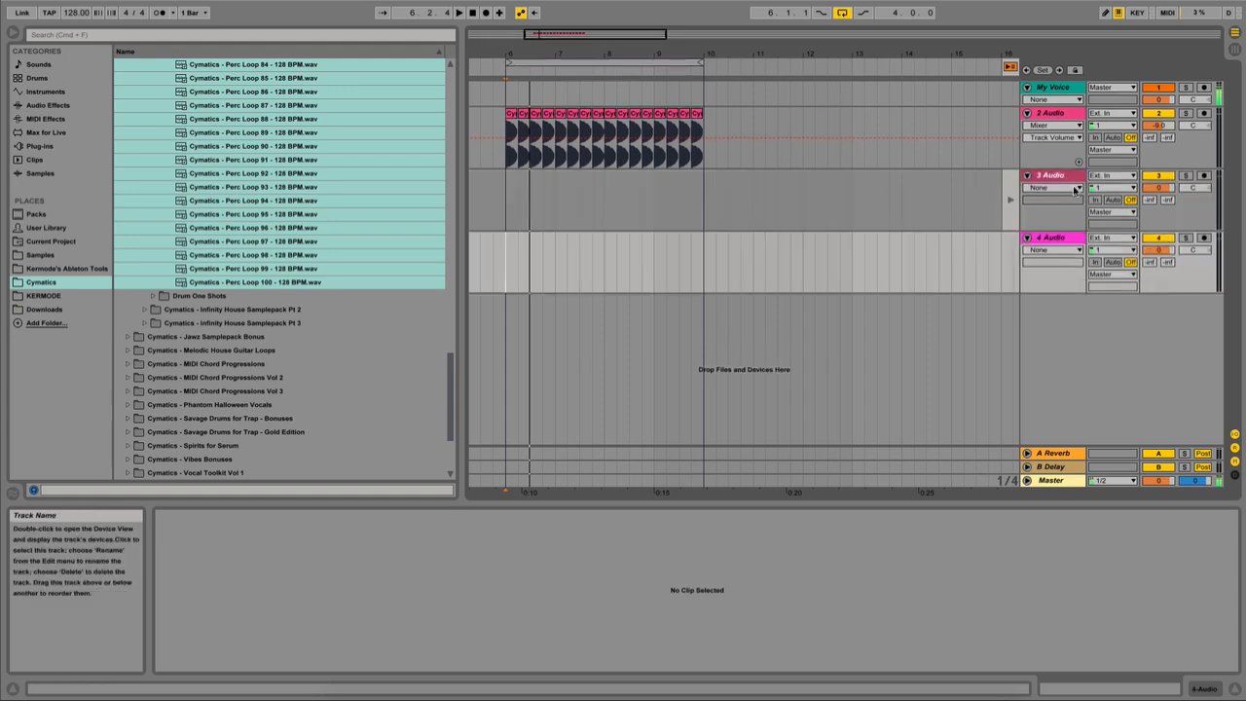
- Arm 4 Audio for recording and set its audio input to 3-Audio
click(1107, 239)
click(1107, 285)
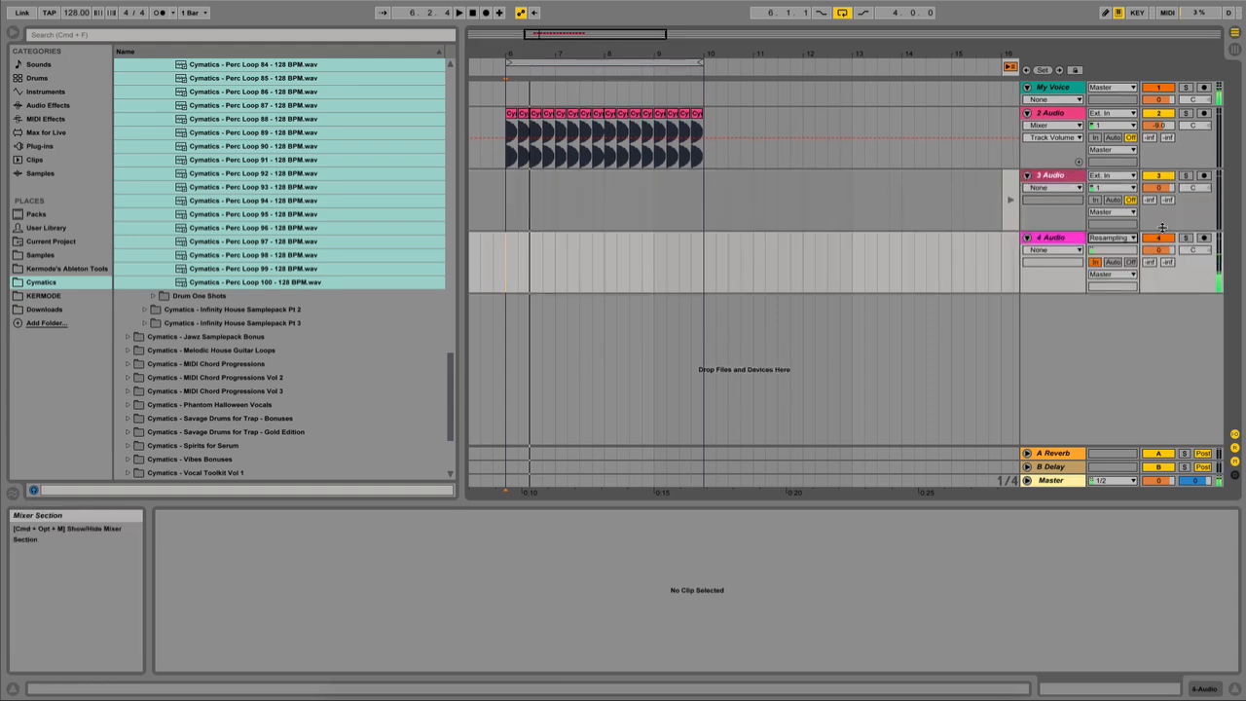
click(1205, 241)
click(1108, 239)
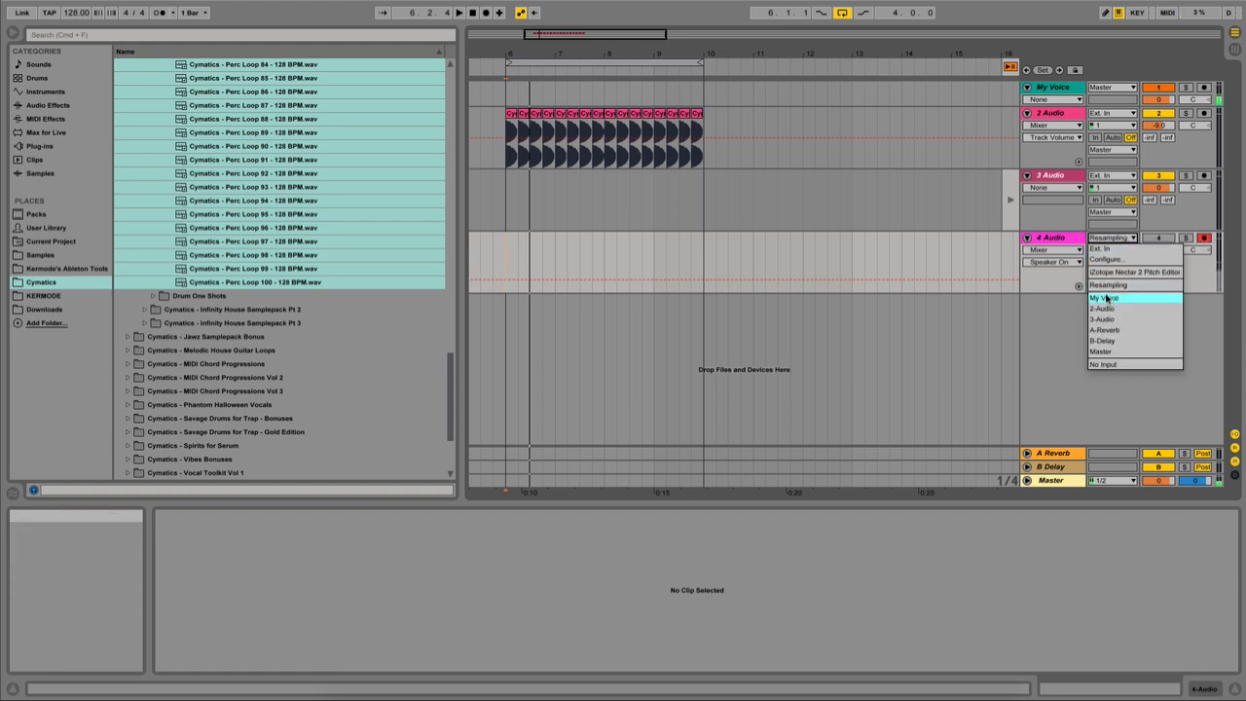
click(1112, 326)
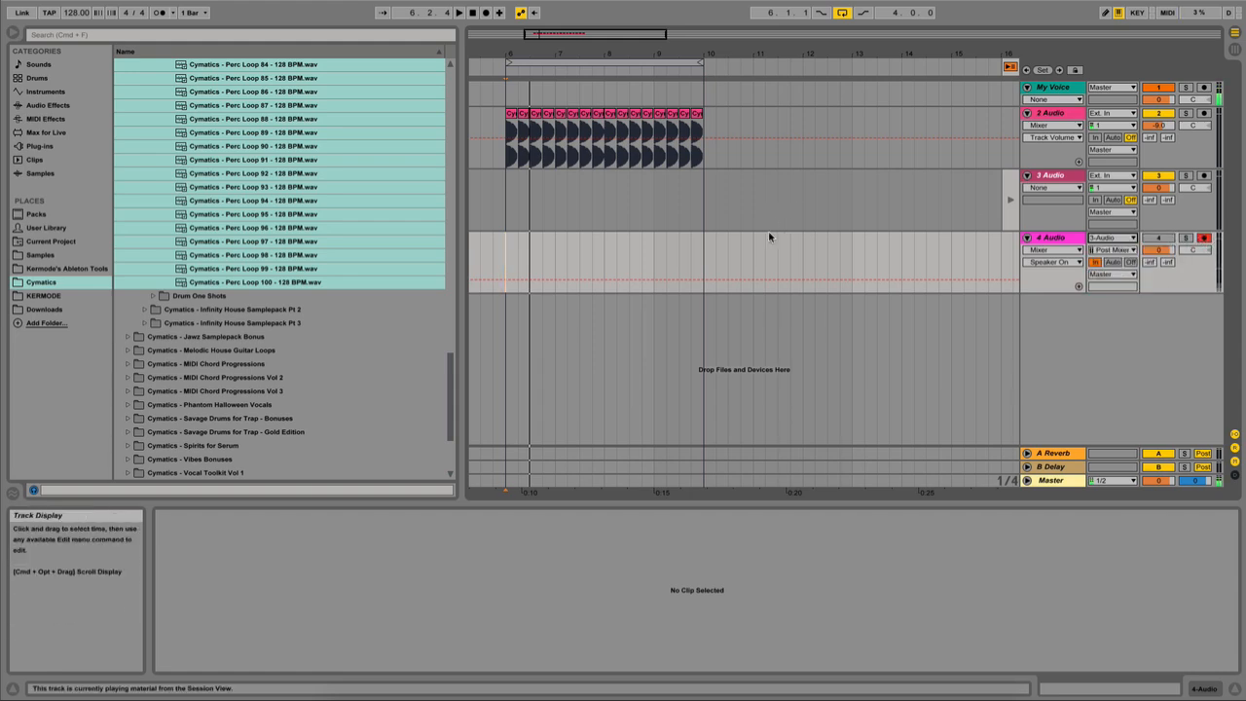
- Record the shuffled percussion onto 4 Audio alongside the kicks from bar 6 to about bar 10
click(484, 13)
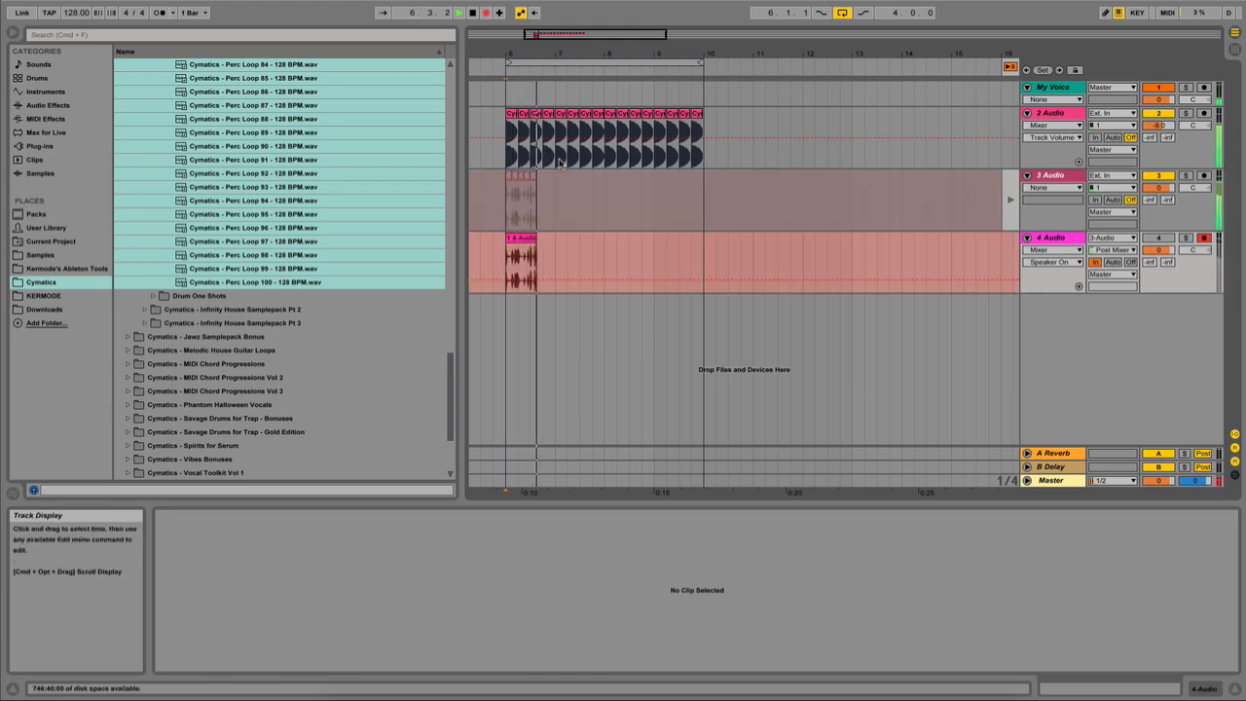
drag(511, 55, 533, 97)
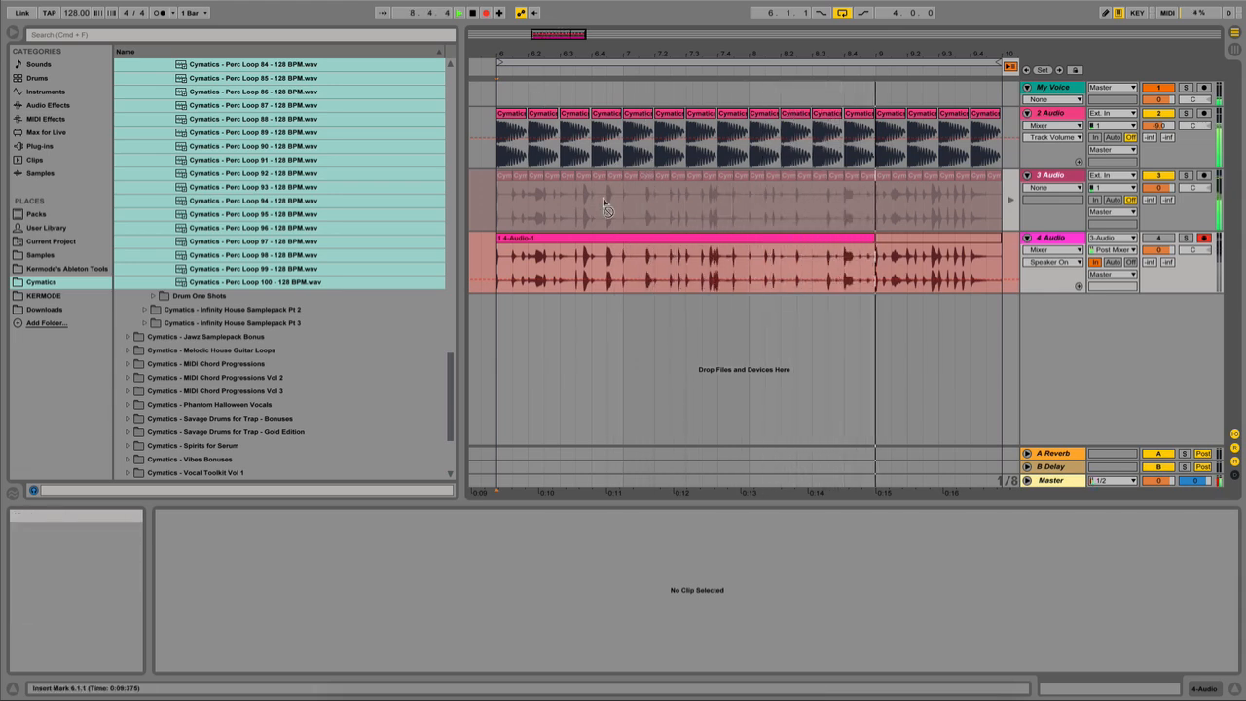
key(space)
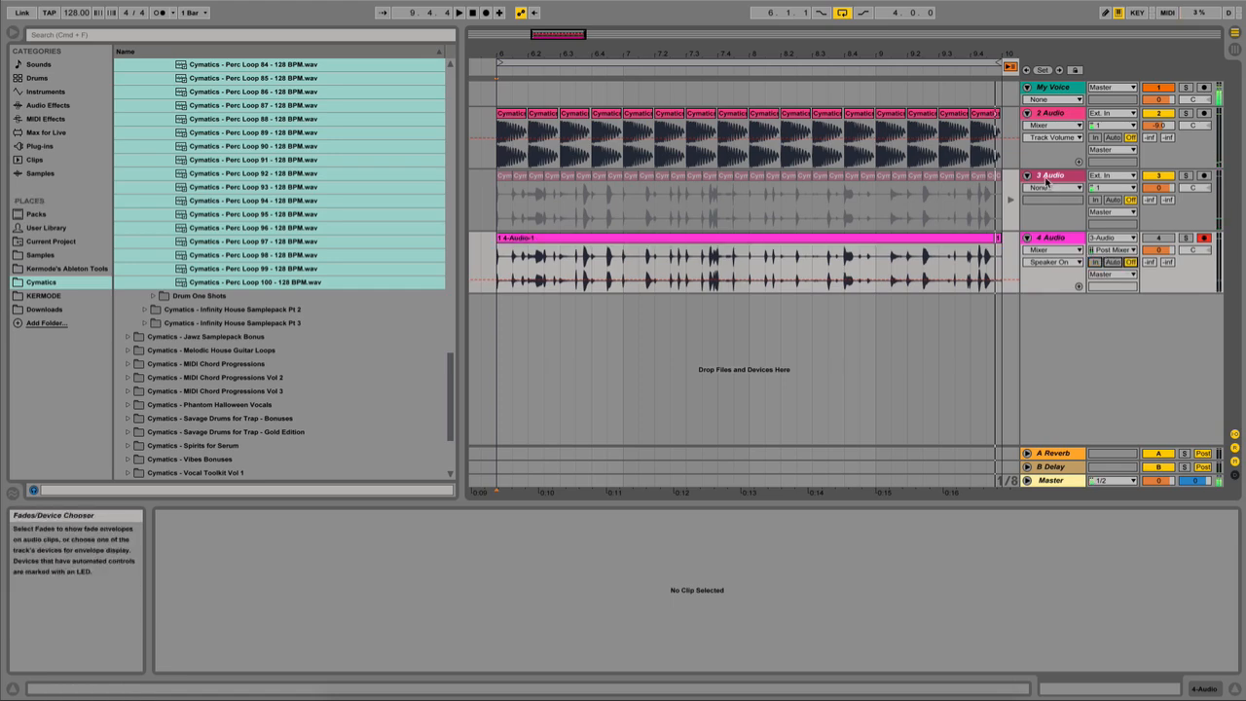
- Delete the source percussion track and copy the recording's section from beat 8.3 to bar 9 onto beat 9.3
click(1051, 178)
key(Delete)
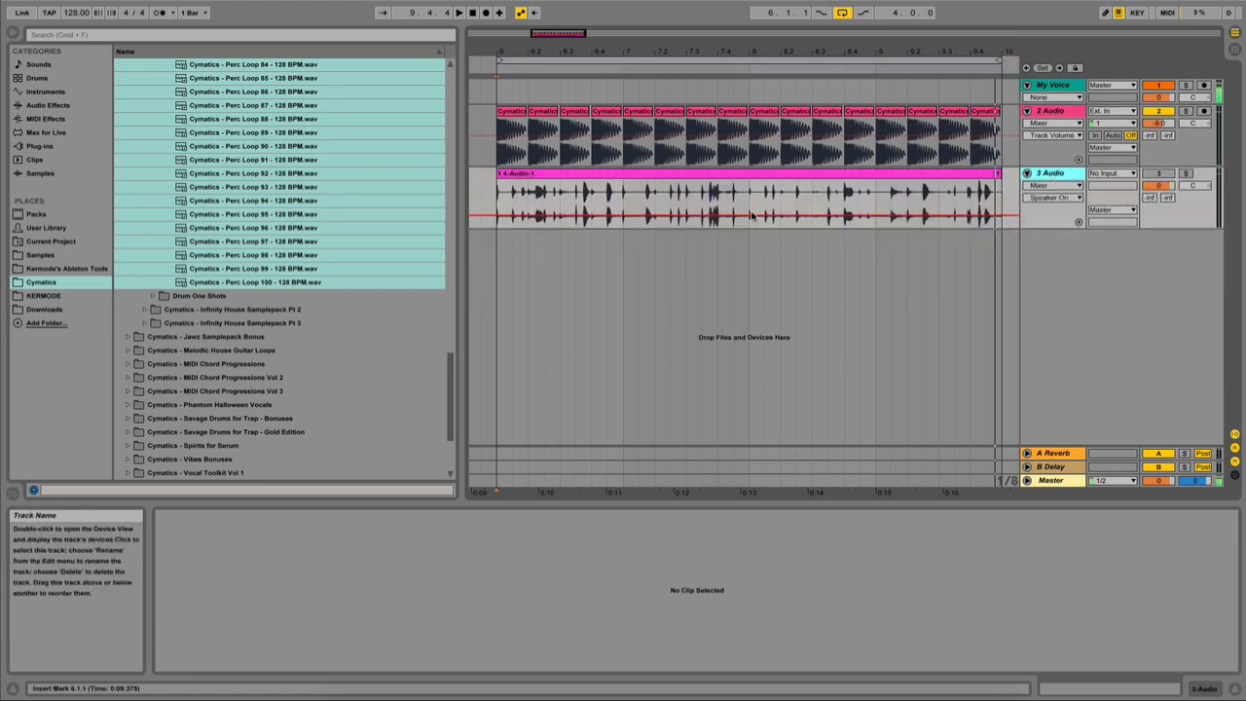
drag(811, 195, 882, 207)
key(super+c)
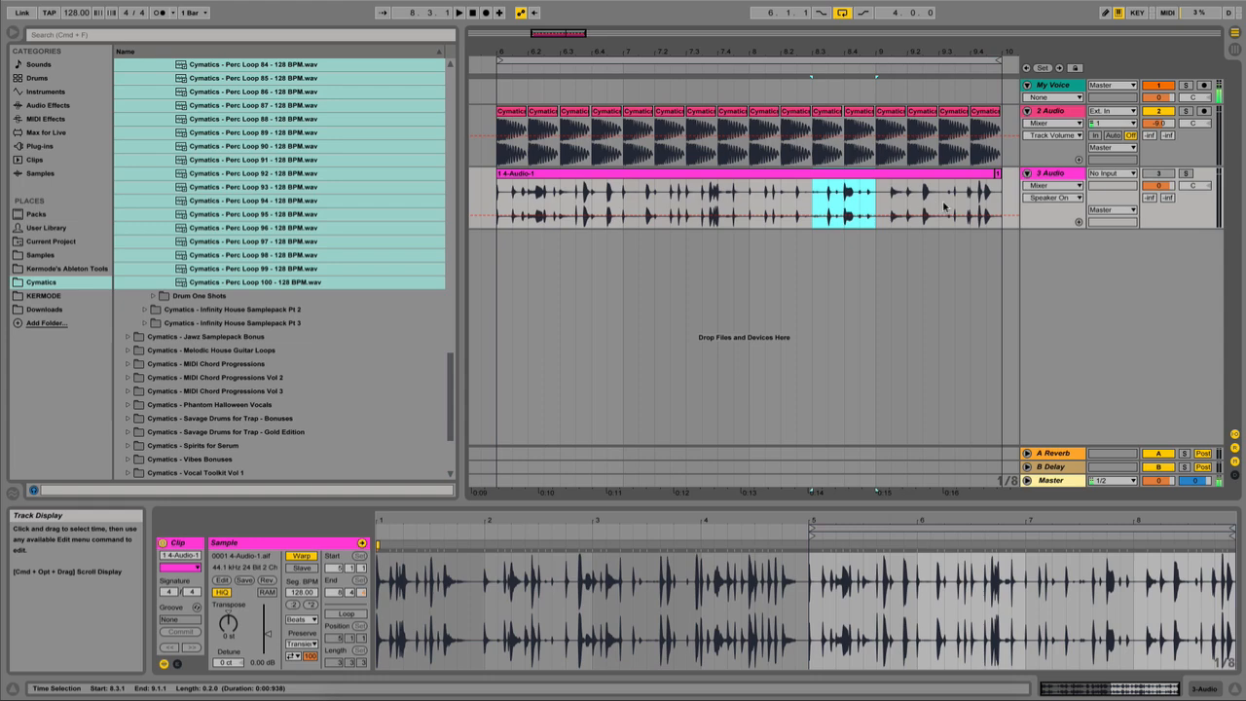
click(939, 206)
key(super+v)
drag(774, 209, 998, 207)
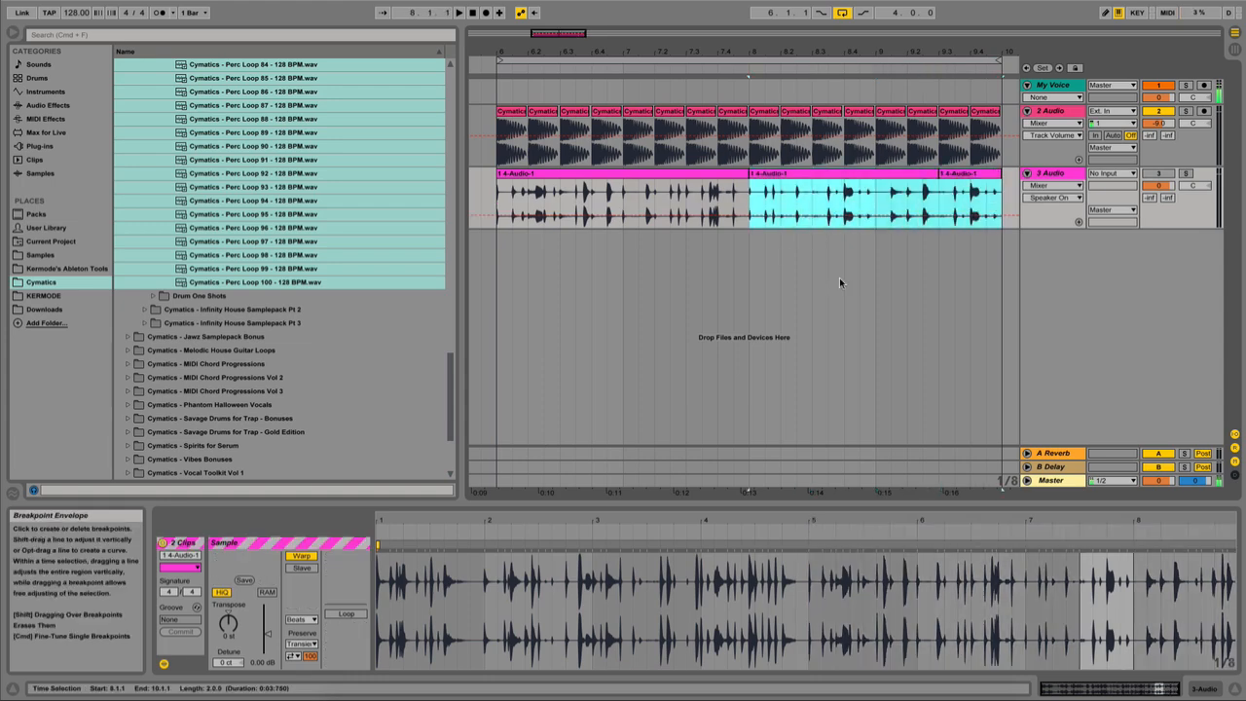
- Copy the recorded percussion from beat 6.3 to bar 7 and paste it at beat 7.3
click(621, 179)
drag(624, 197, 572, 204)
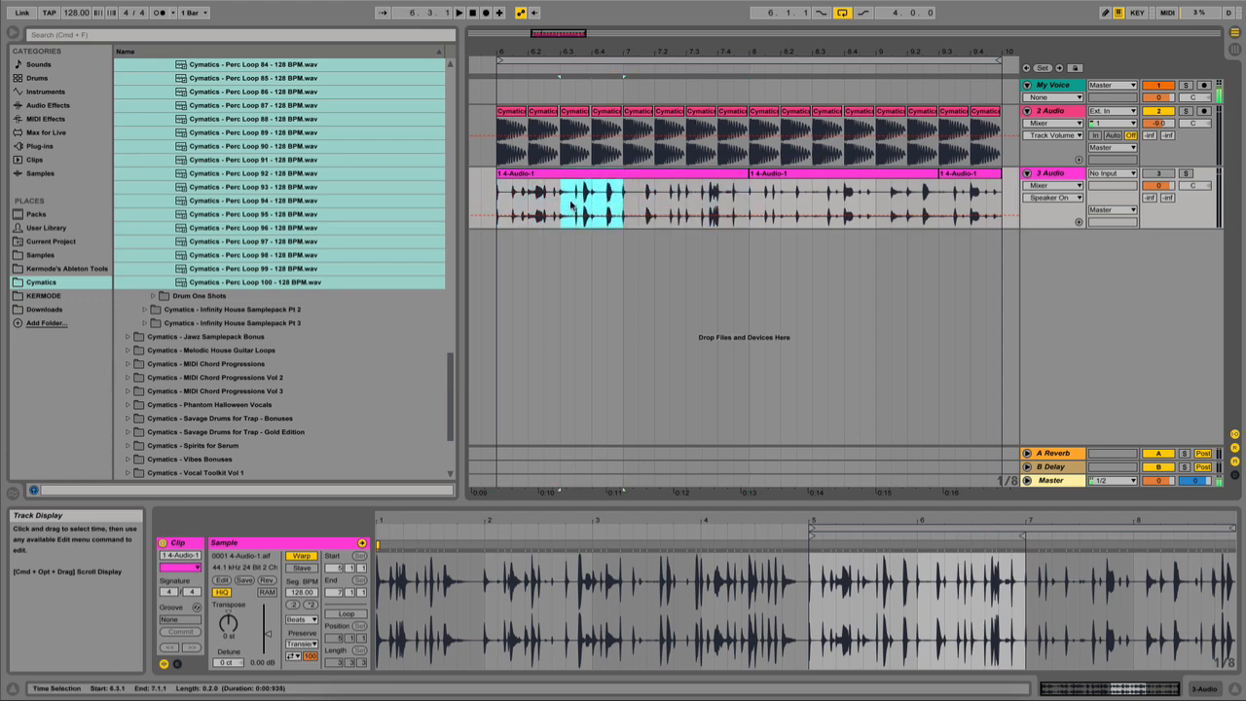
click(681, 206)
key(super+v)
- Consolidate the percussion clips from bar 6 to bar 8 into one clip and colour it blue
click(600, 178)
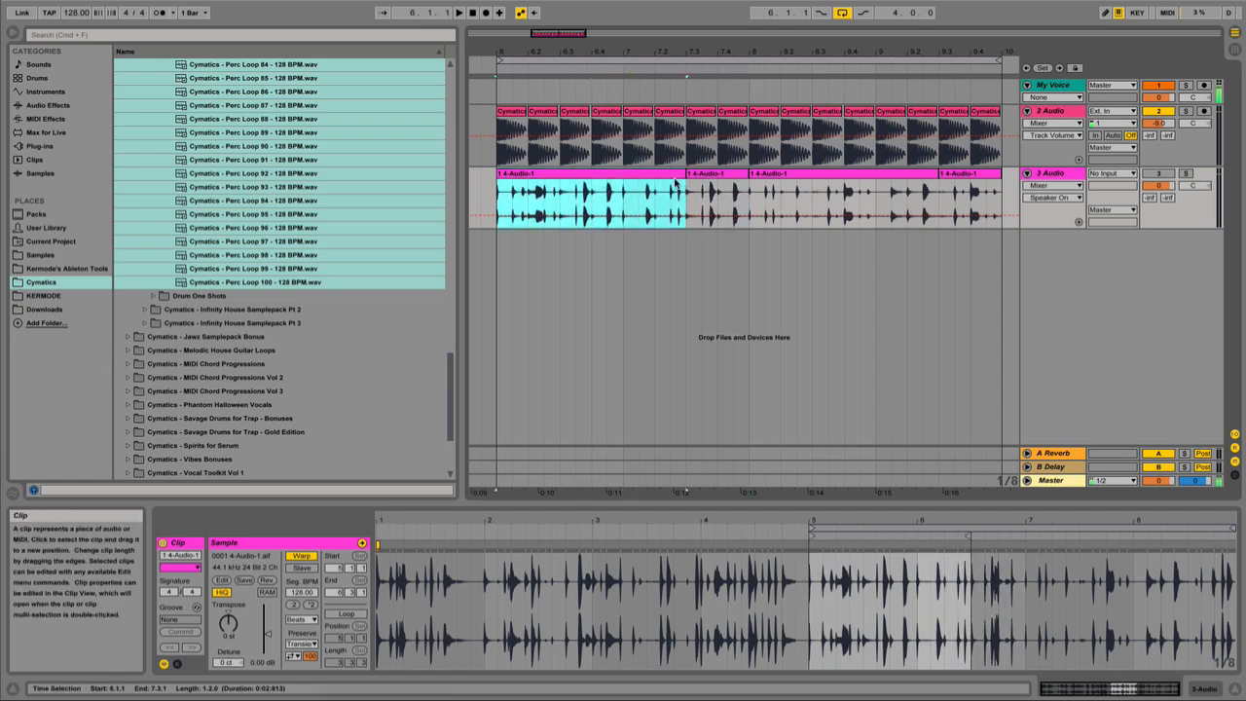
shift+click(702, 178)
right_click(701, 178)
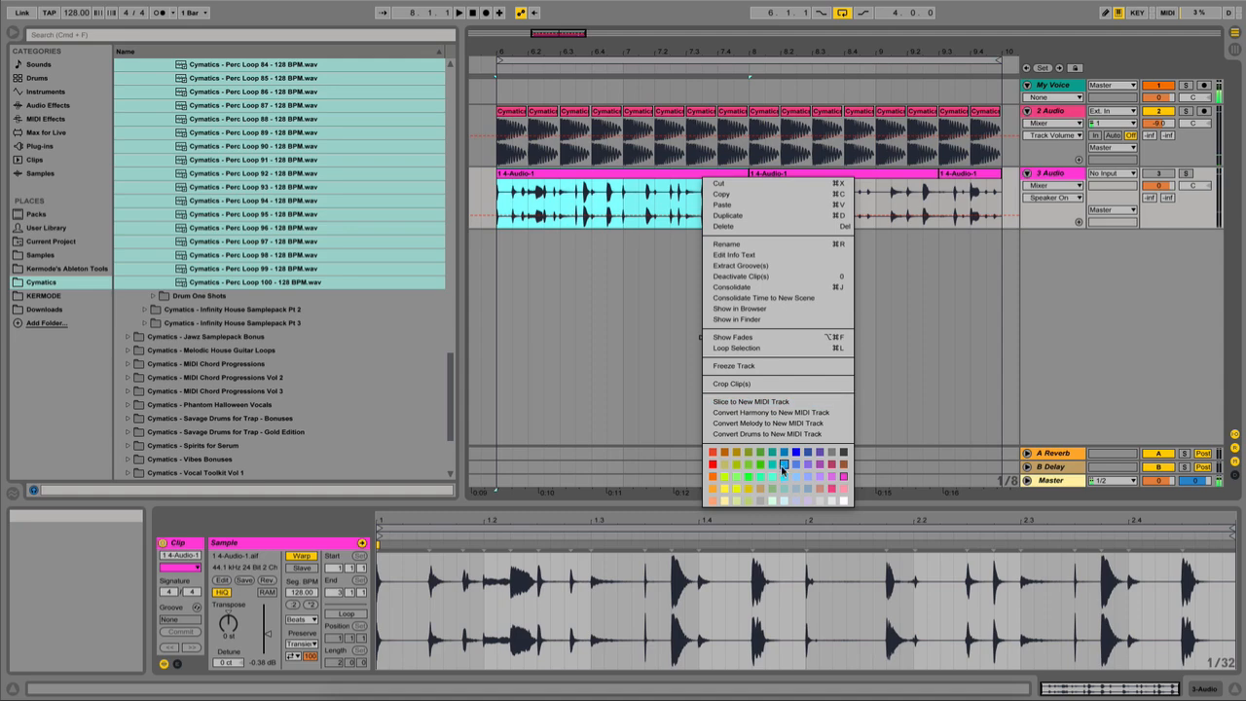
click(769, 273)
- Consolidate the percussion clips from bar 8 to bar 10 into one clip and colour it teal
right_click(795, 173)
click(801, 177)
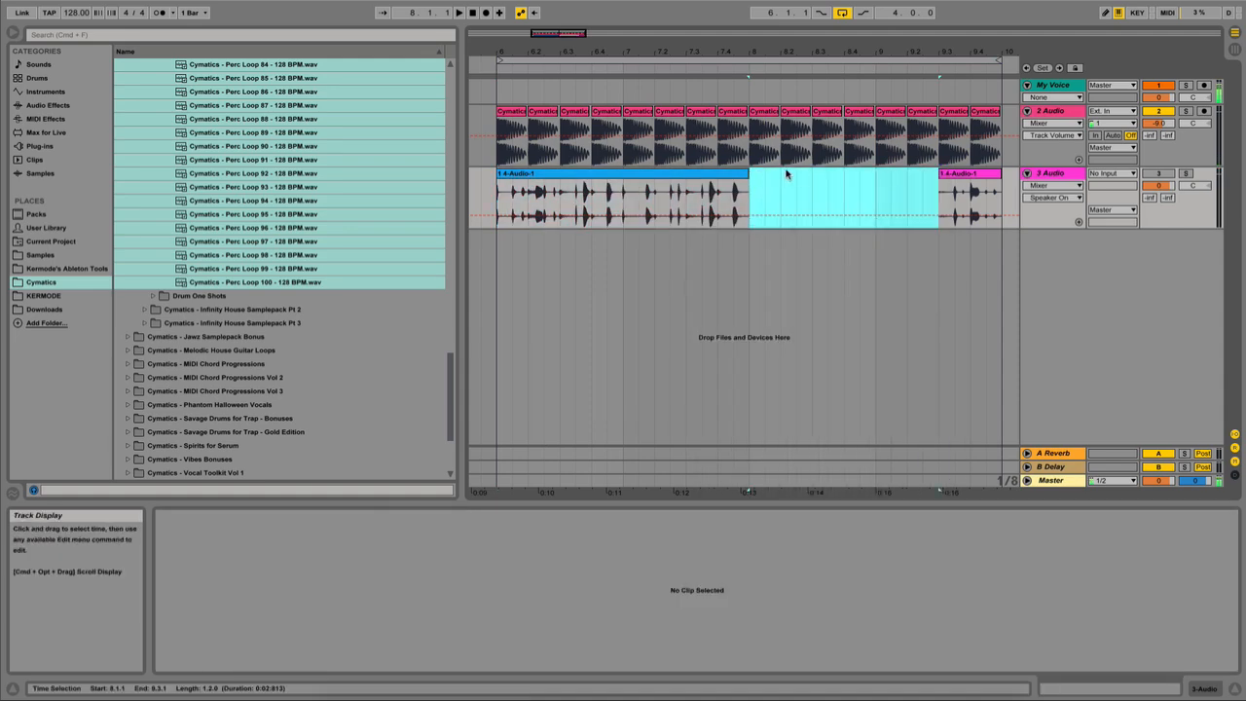
key(super+v)
right_click(940, 177)
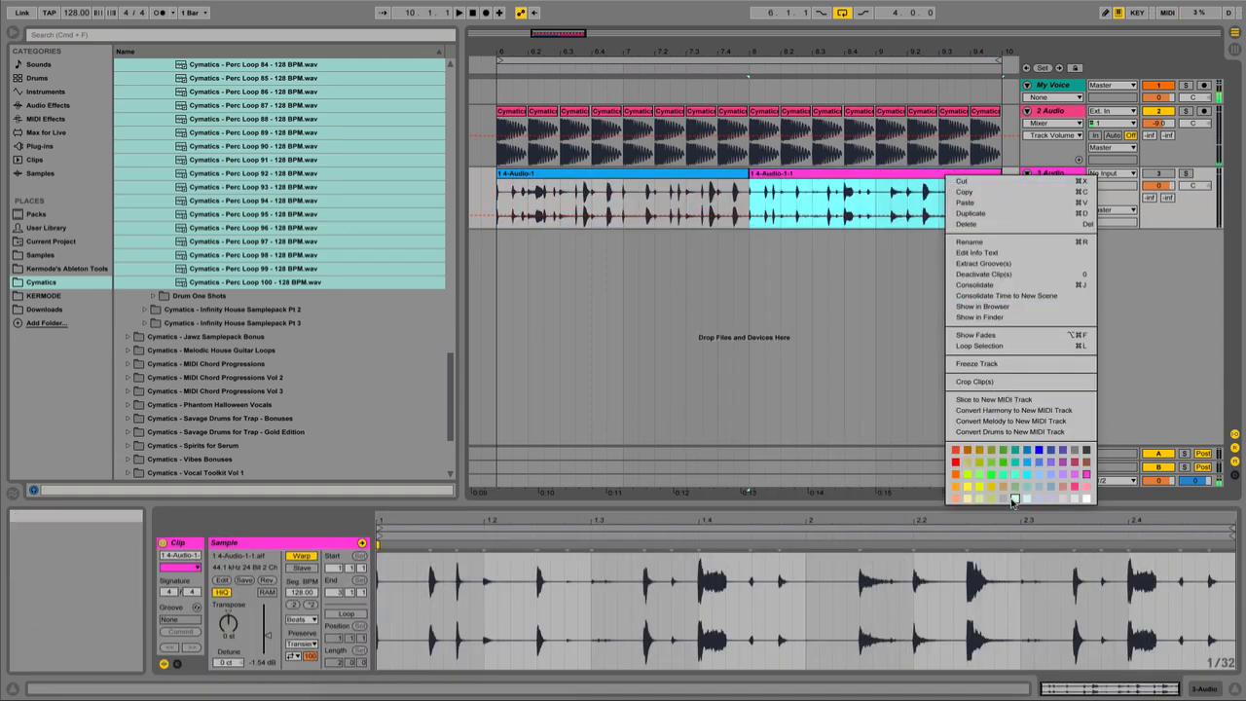
click(1018, 458)
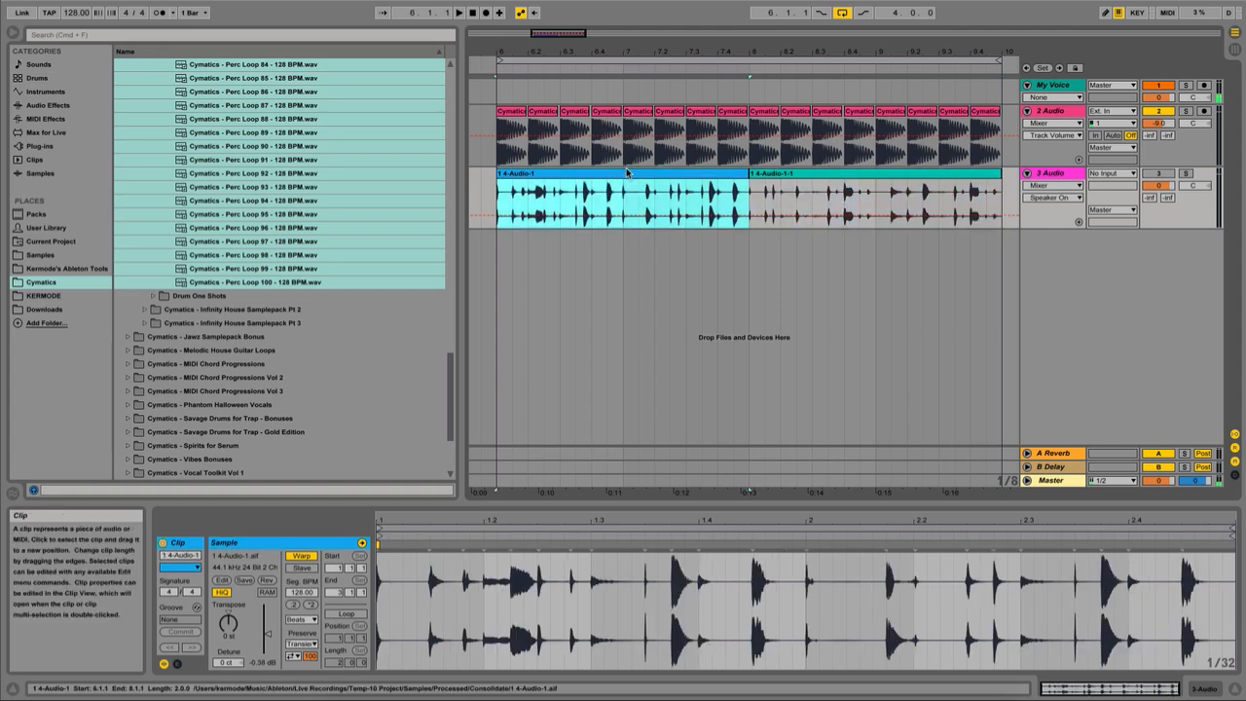
- Loop and play back the blue and the teal percussion clips in turn together with the kicks
key(space)
key(super+l)
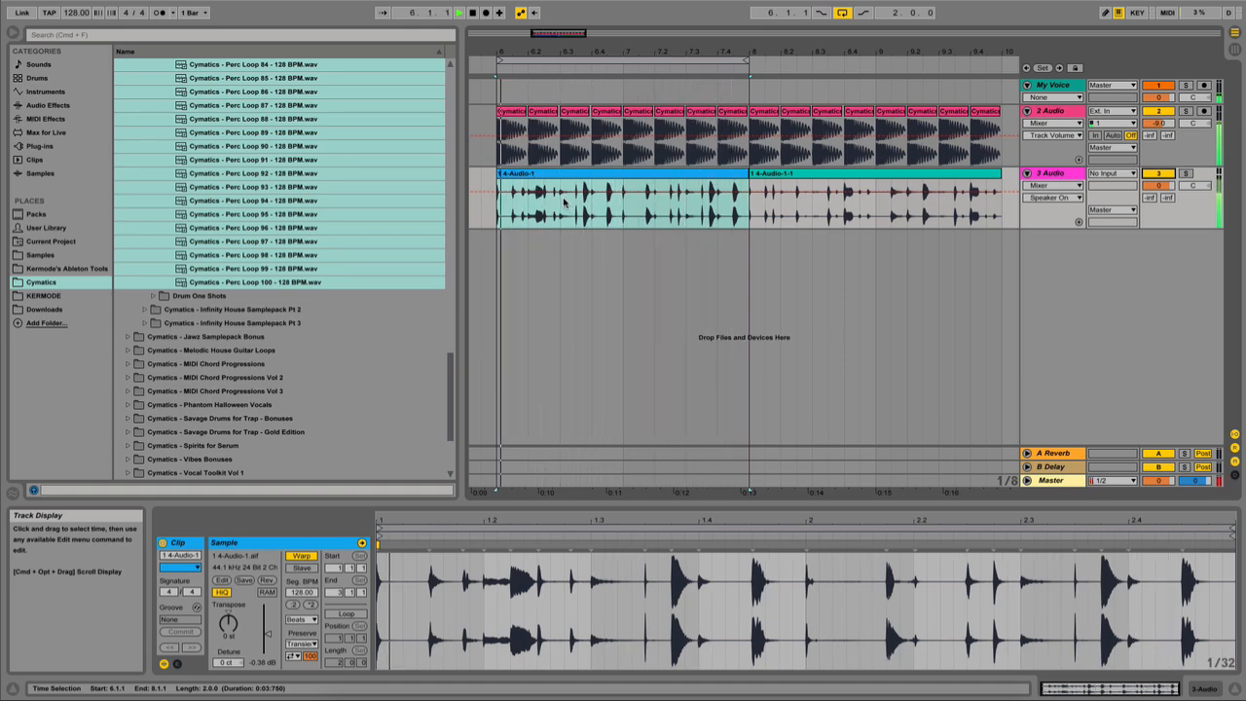
click(779, 181)
key(space)
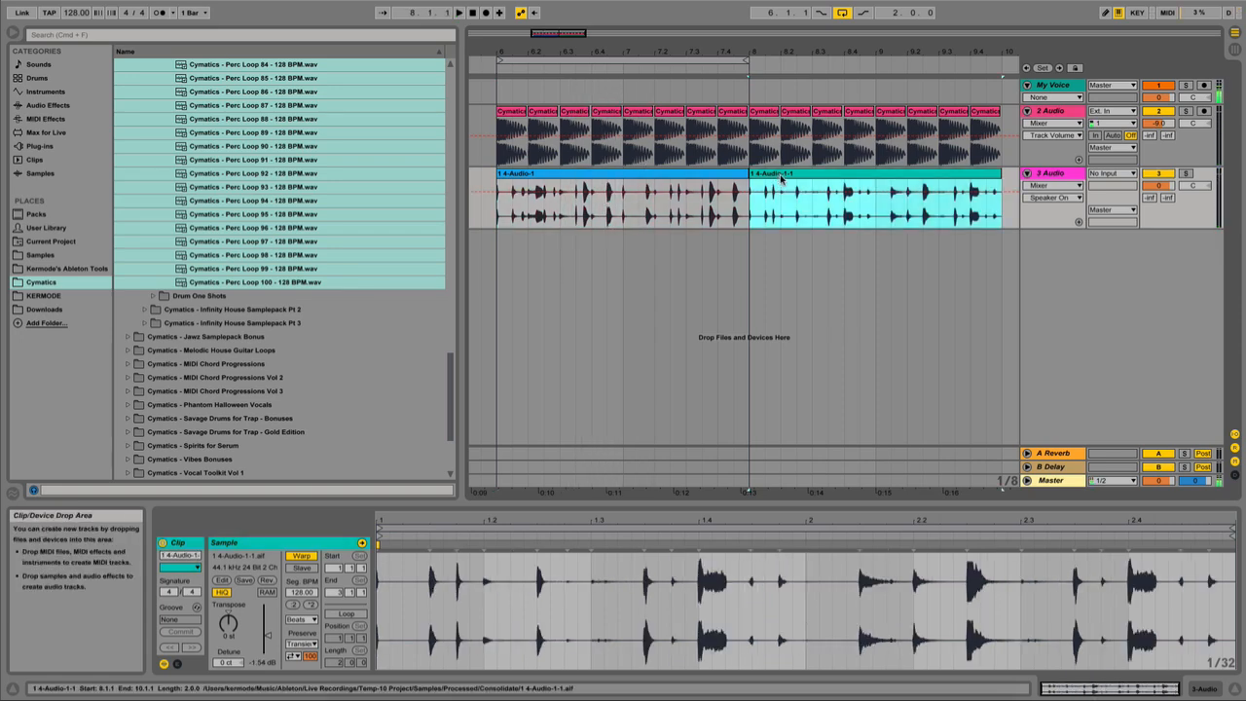
key(ctrl+l)
key(space)
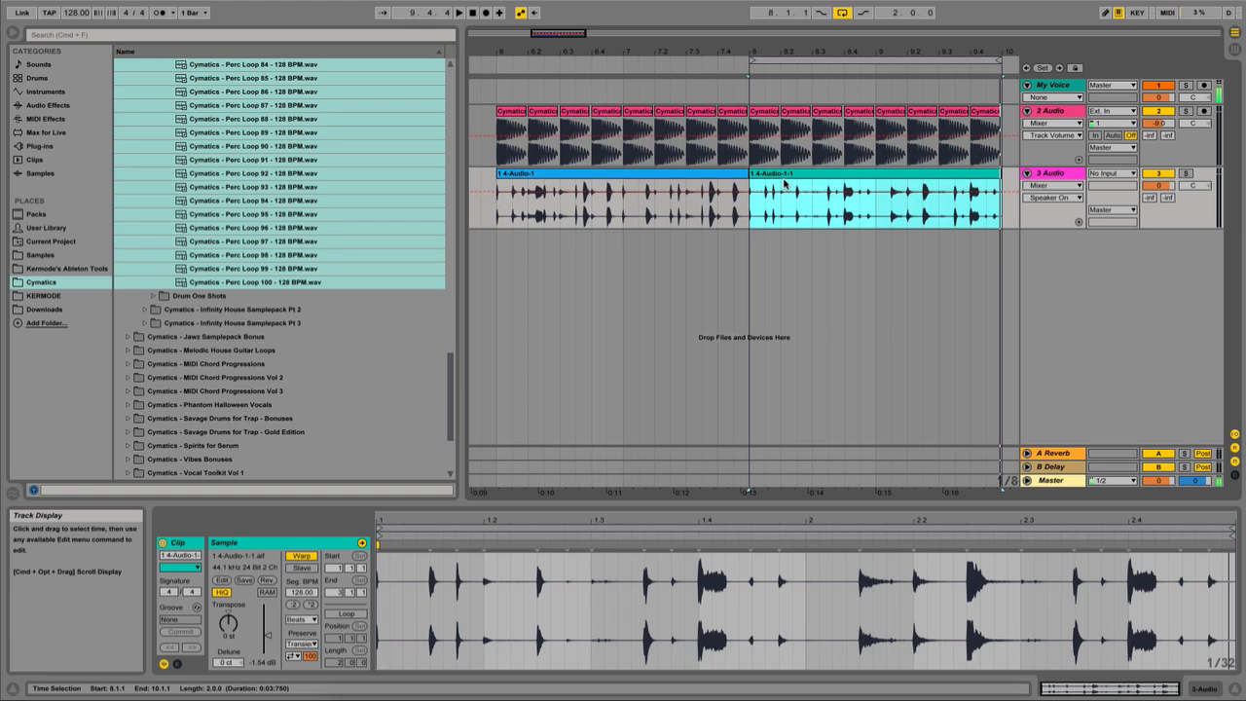
click(733, 176)
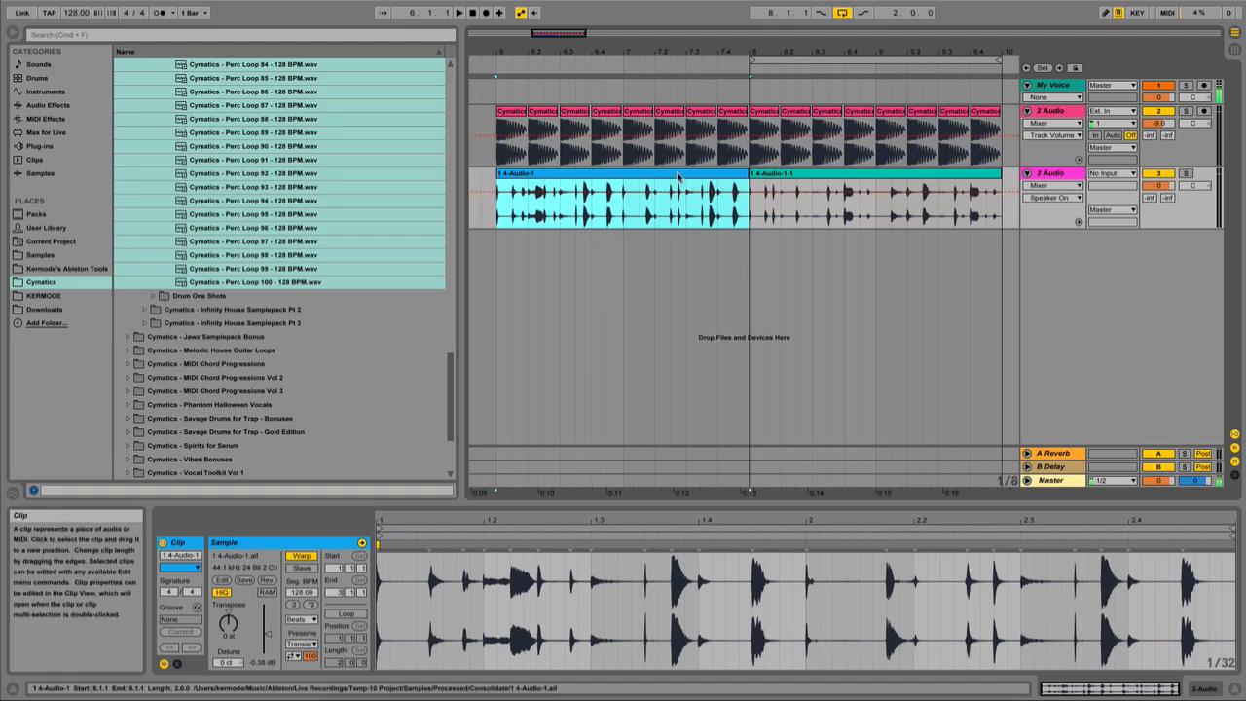
- Collapse the Perc Loops folder and browse Downloads to the acoustic Melody Loops of Melodic Guitar Loops Vol 2
click(364, 167)
scroll(362, 168, up, 5)
scroll(357, 158, up, 10)
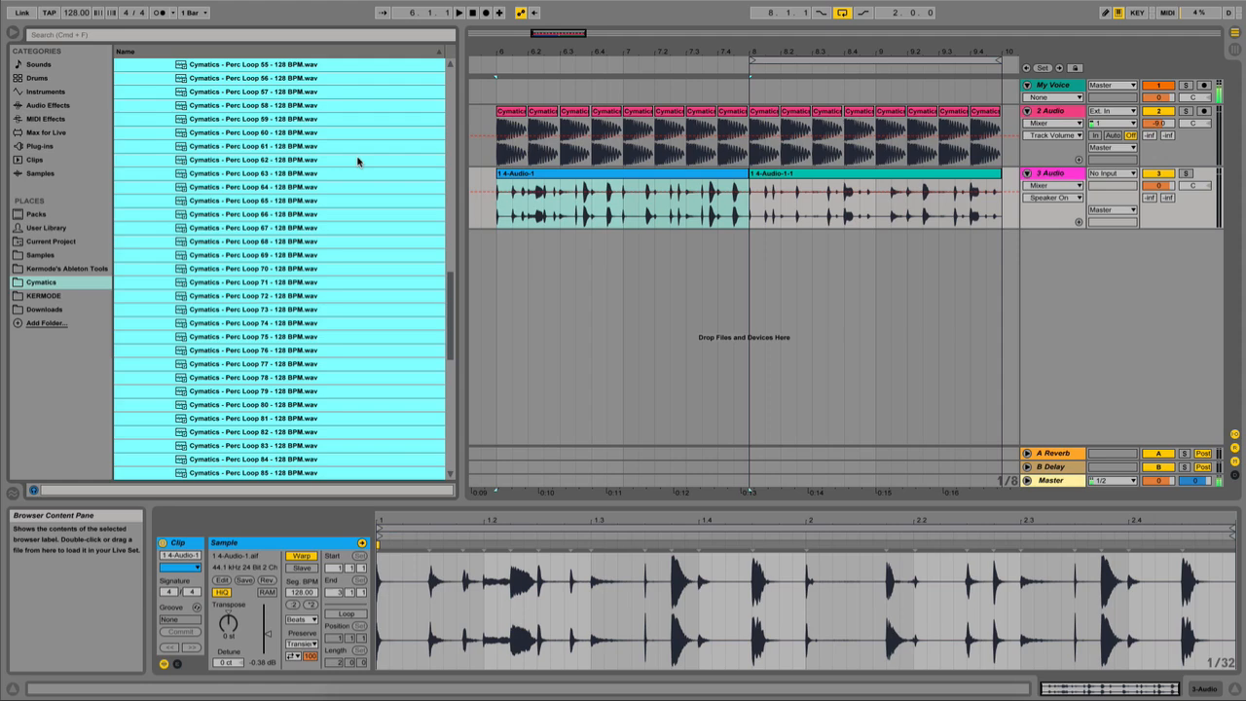
scroll(289, 153, up, 8)
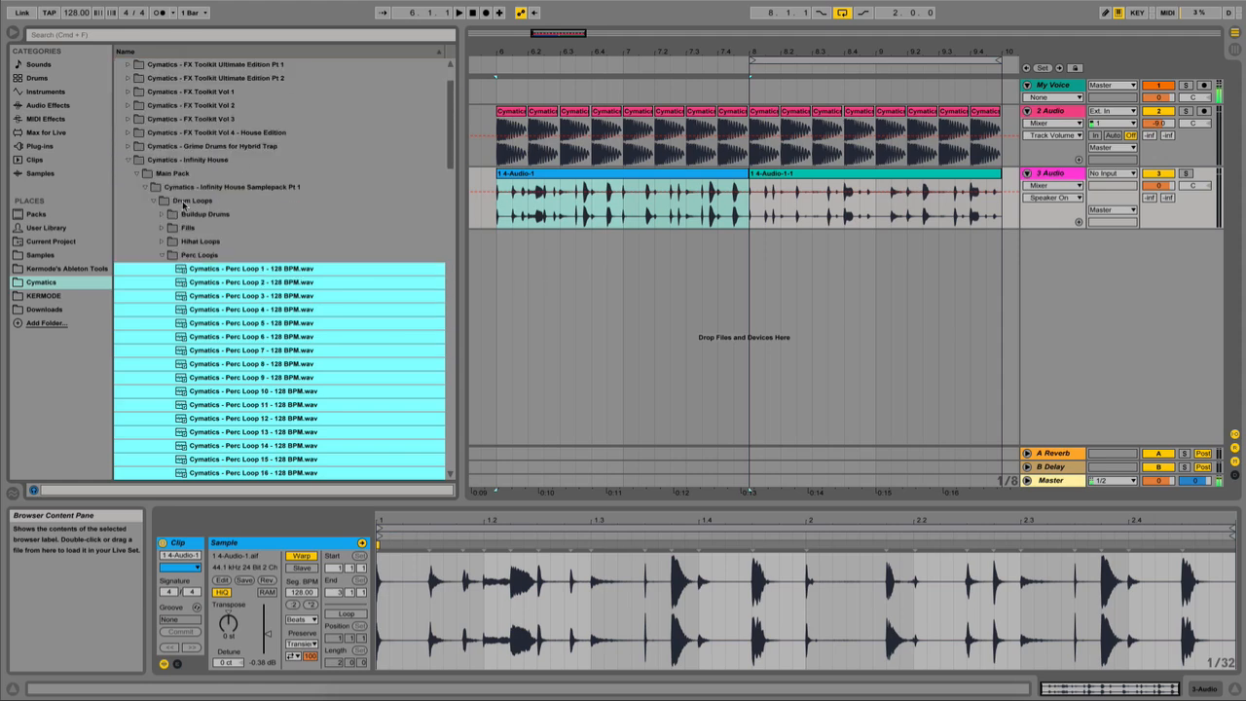
click(163, 256)
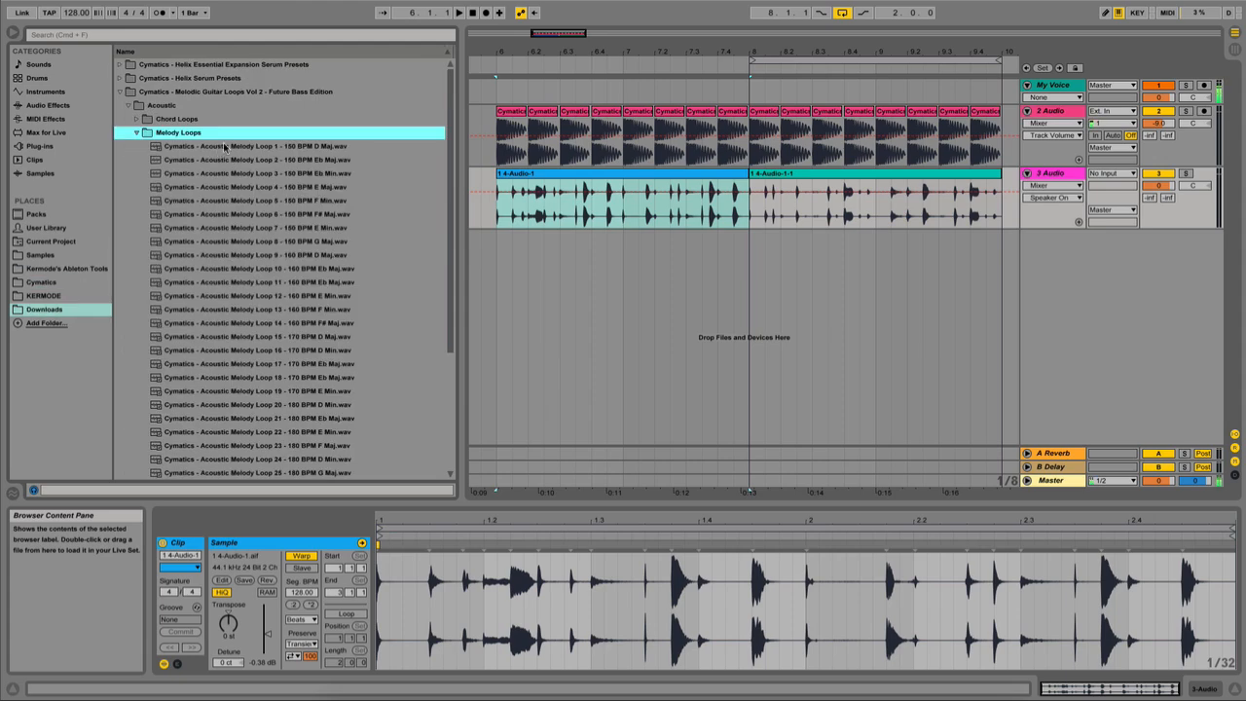
- Preview Acoustic Melody Loops 1, 2 and 4
click(225, 147)
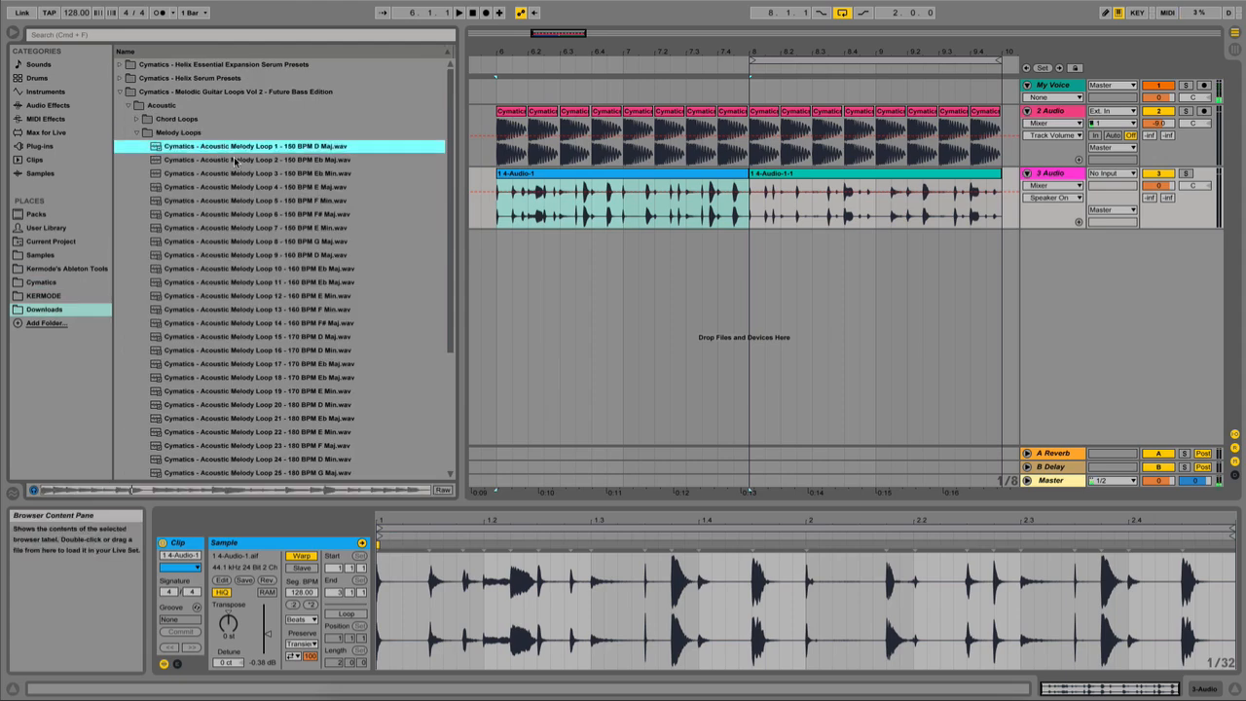
click(234, 161)
click(246, 187)
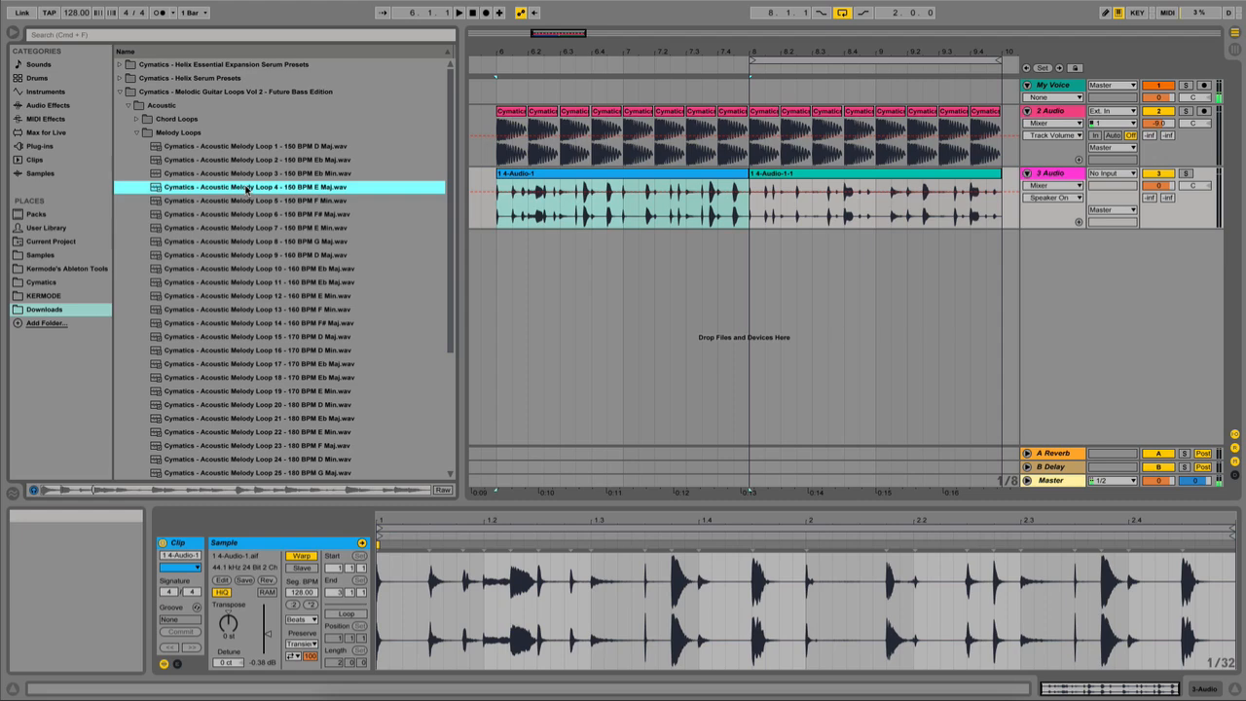
- Switch to the Session View and load six acoustic melody loops, including Loops 2, 10, 11 and 21, into 3 Audio from scene 75 to 80
key(Tab)
click(327, 173)
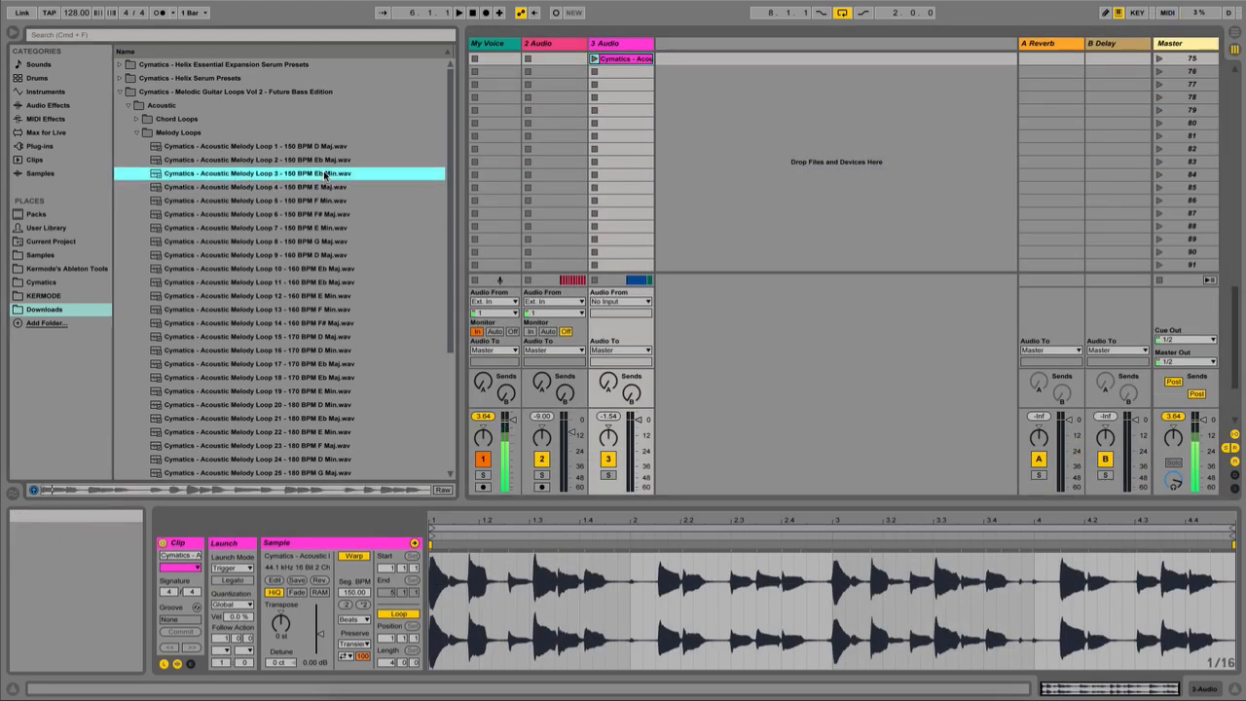
drag(328, 160, 629, 86)
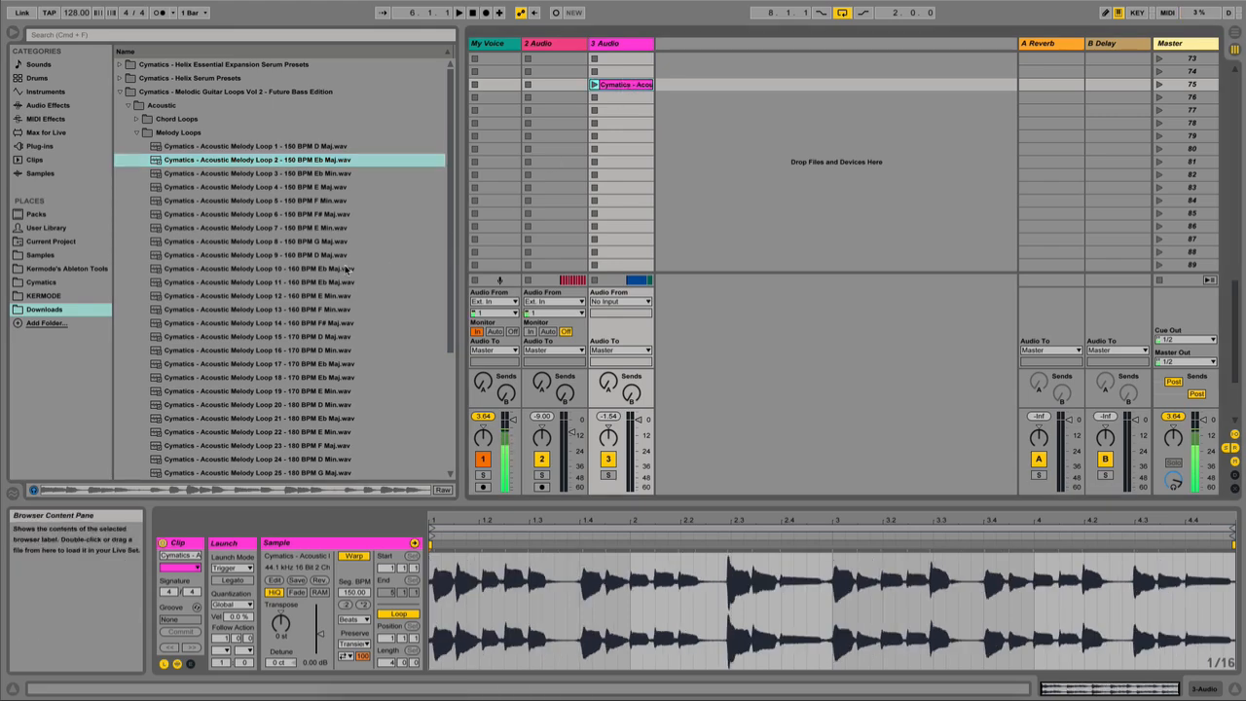
click(334, 275)
shift+click(337, 282)
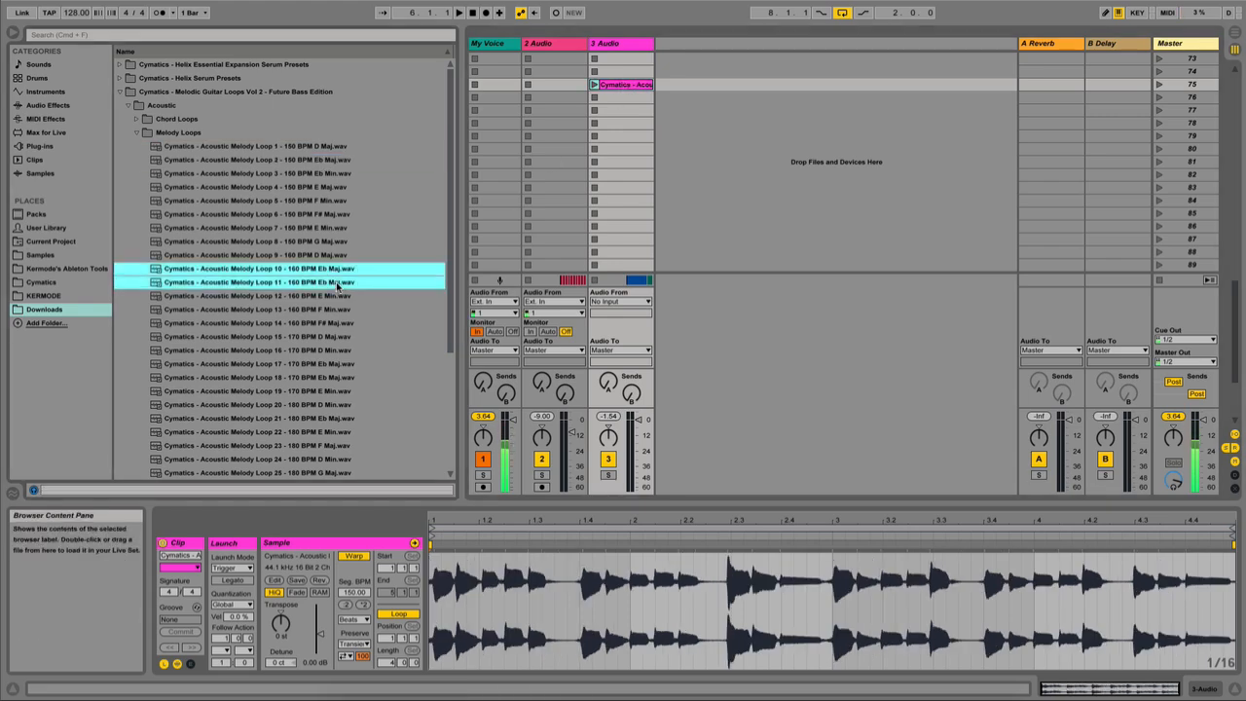
drag(336, 281, 628, 110)
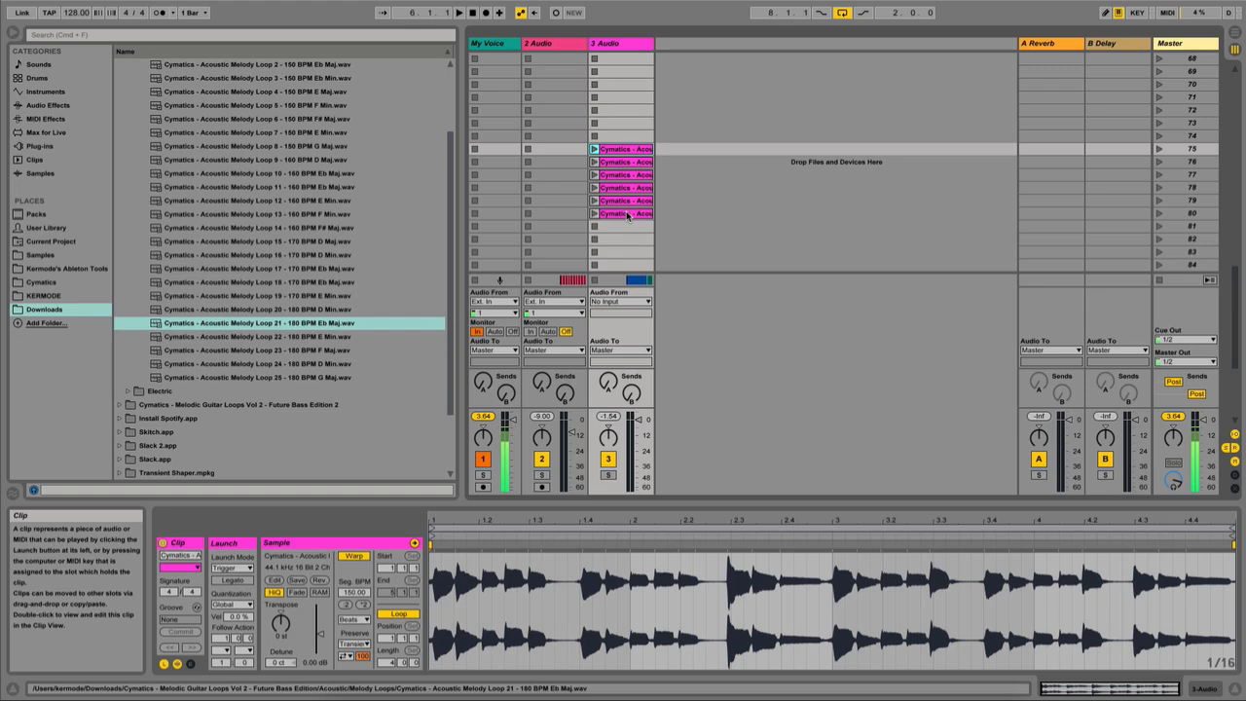
- Set the warp mode of all six melody clips on 3 Audio to Complex
shift+click(628, 214)
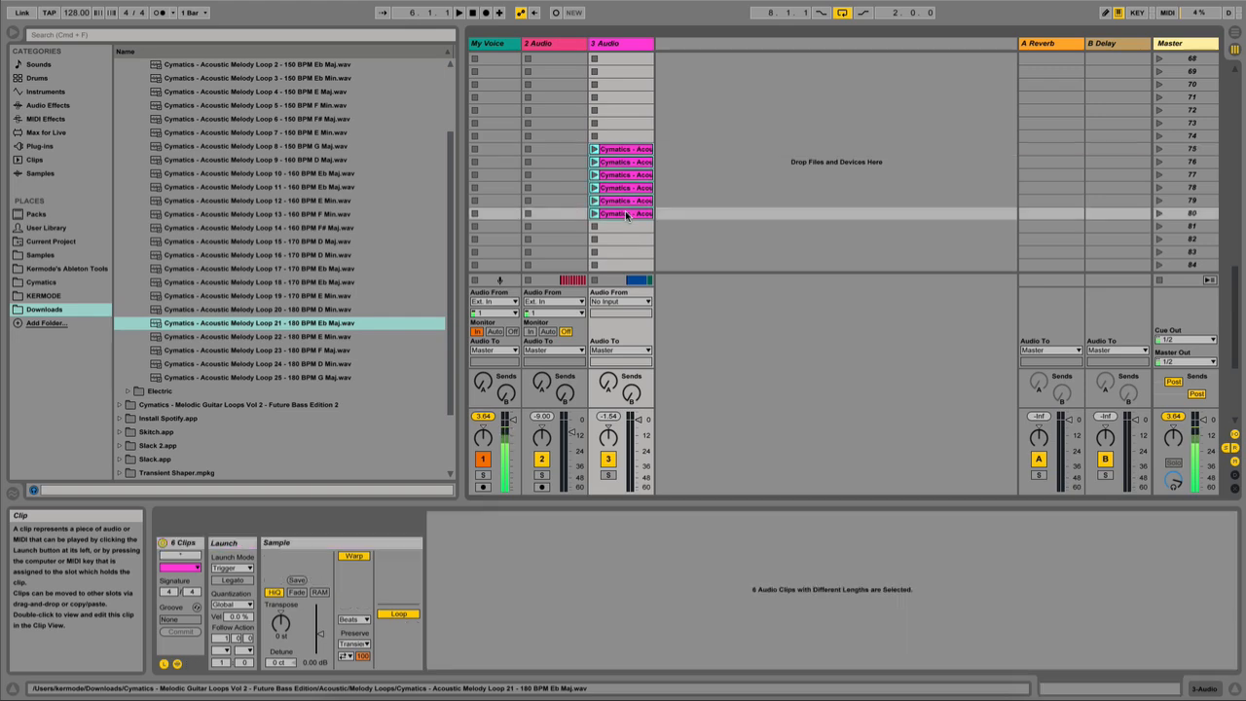
click(355, 621)
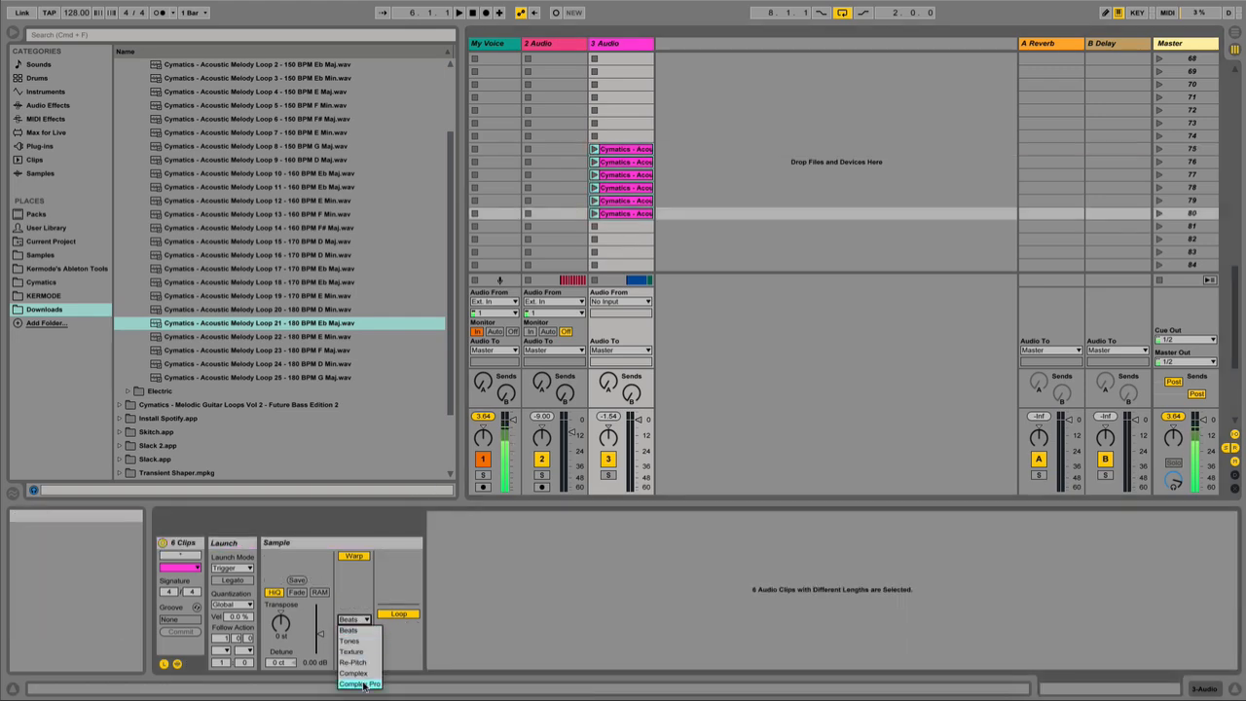
click(354, 674)
- Enable Legato for the six melody clips and set their Follow Action to Other after one beat
click(232, 580)
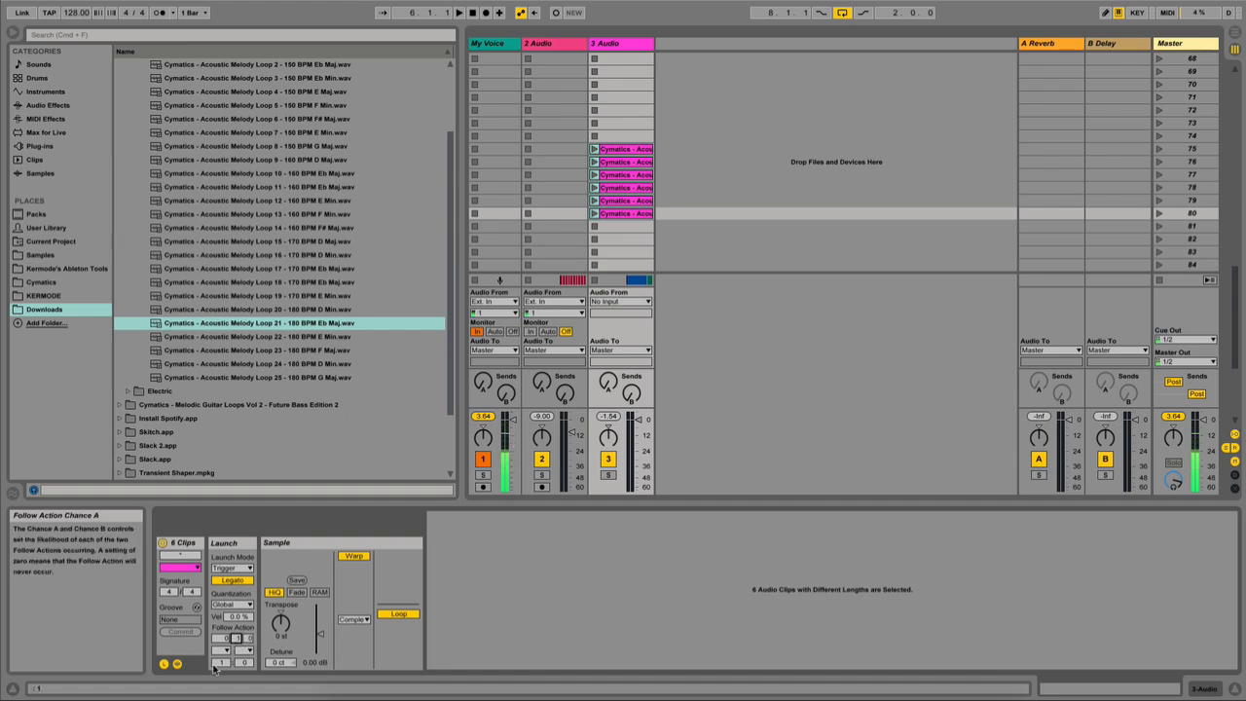
click(221, 650)
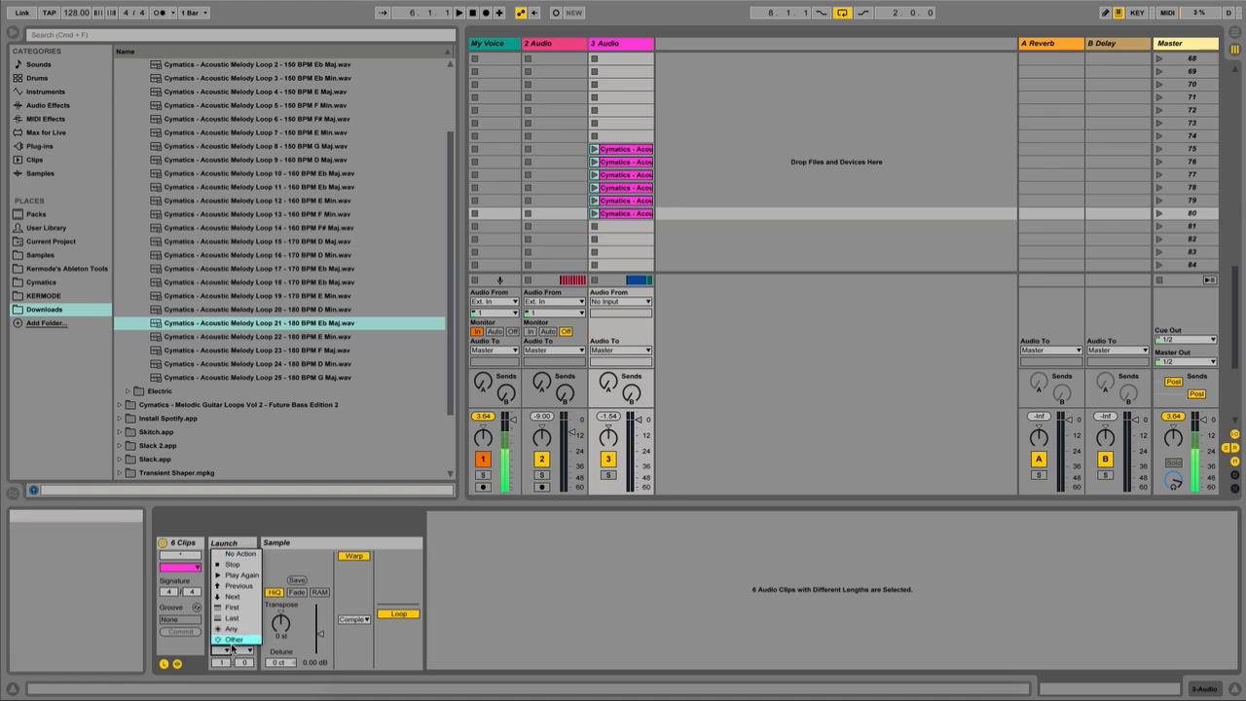
click(232, 639)
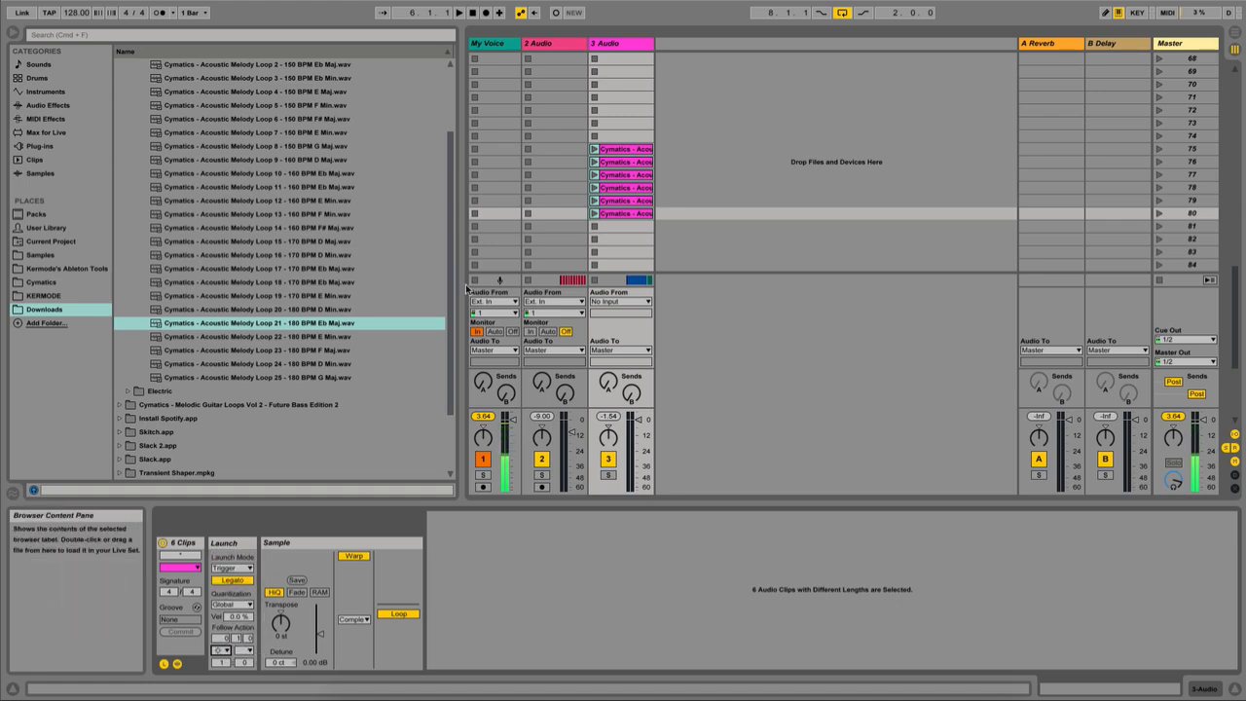
- Launch the melody clip in scene 75 and record the shuffled melody into the Arrangement on 3 Audio from bar 6 to nearly bar 8
click(596, 150)
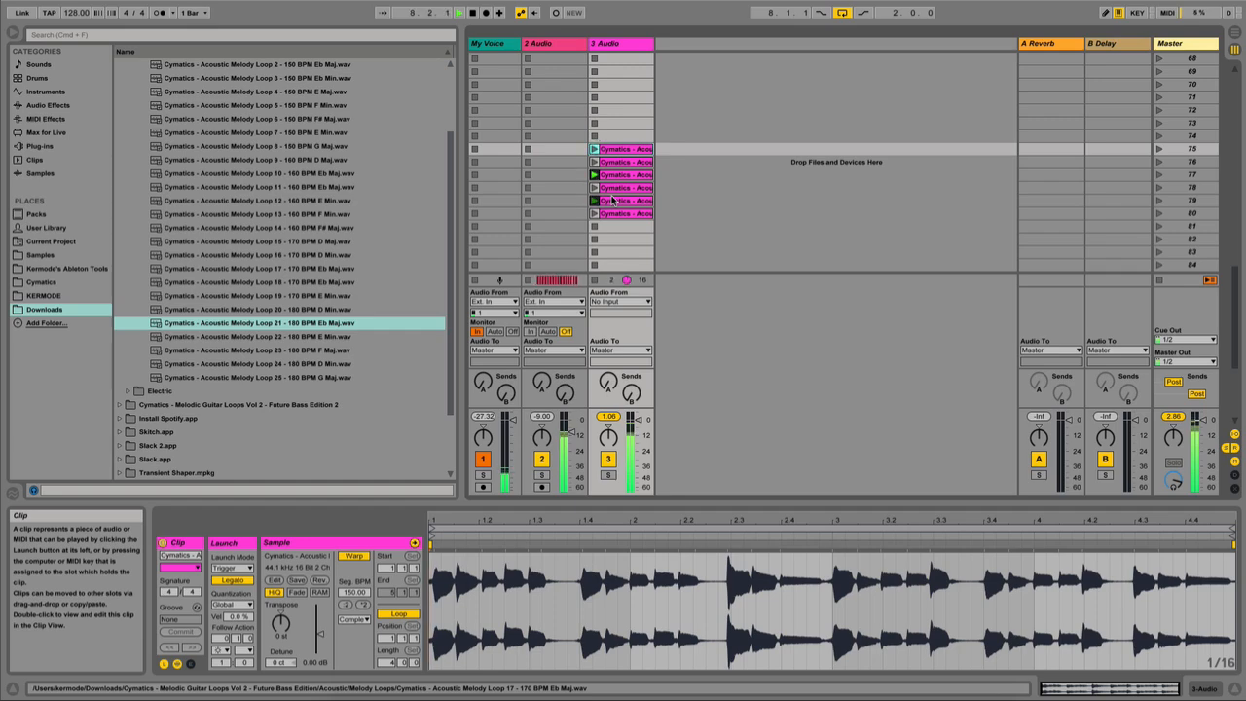
key(Tab)
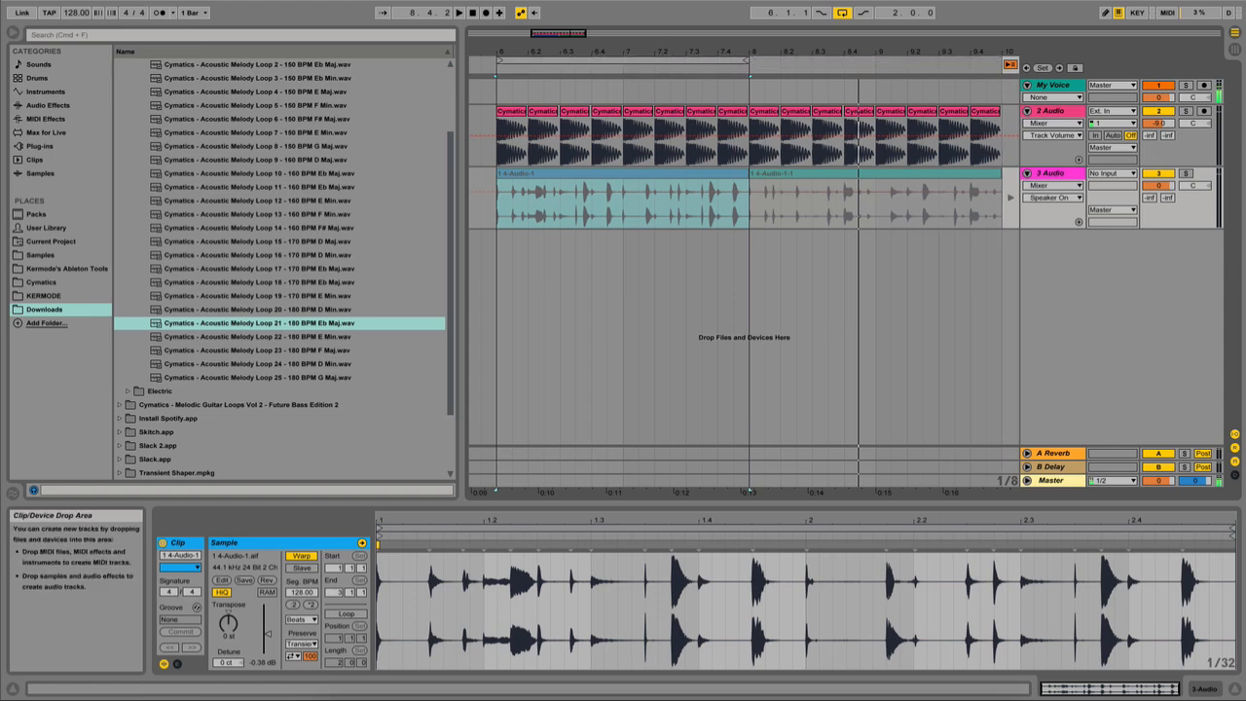
click(487, 13)
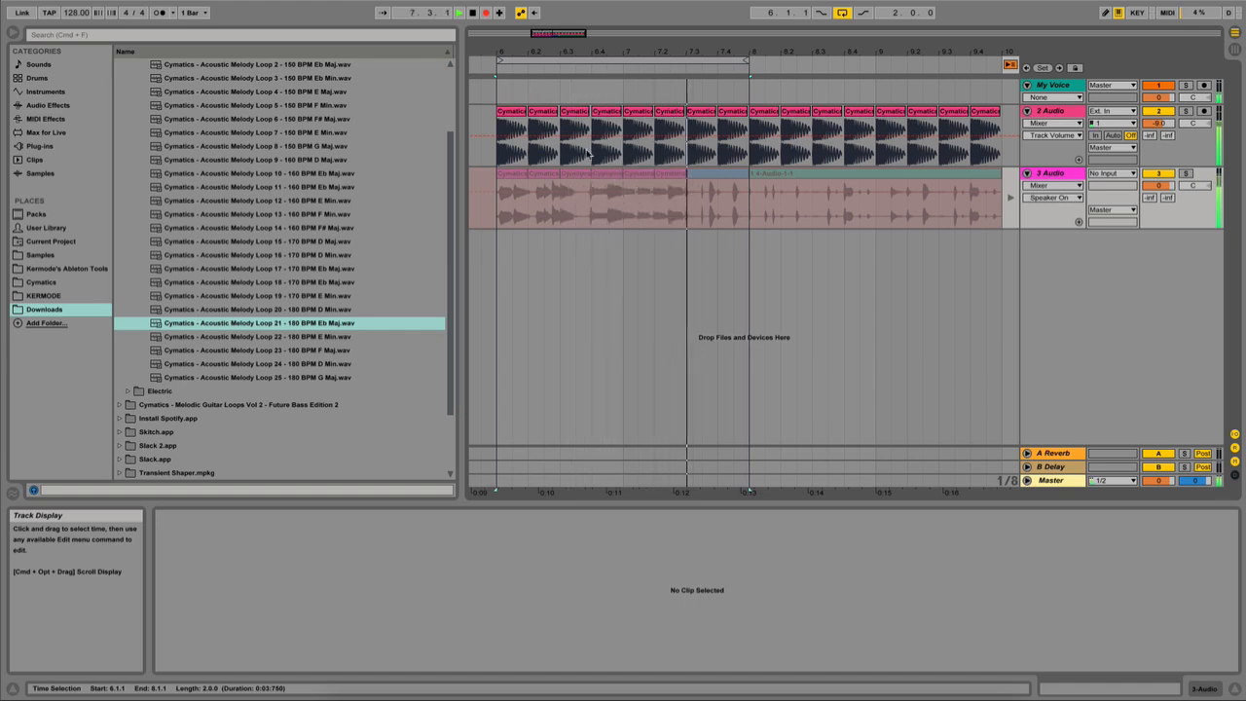
key(space)
- Turn off looping, return playback to the Arrangement, and extend the last recorded melody clip to bar 8
click(734, 175)
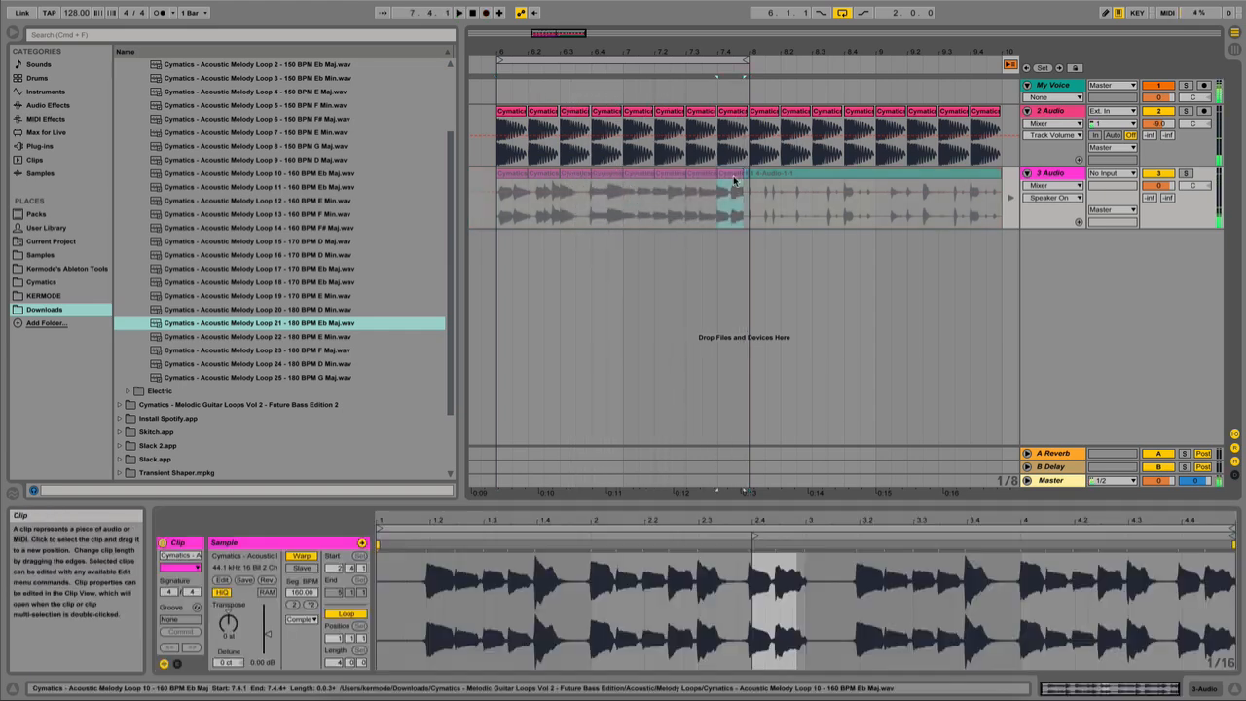
click(842, 12)
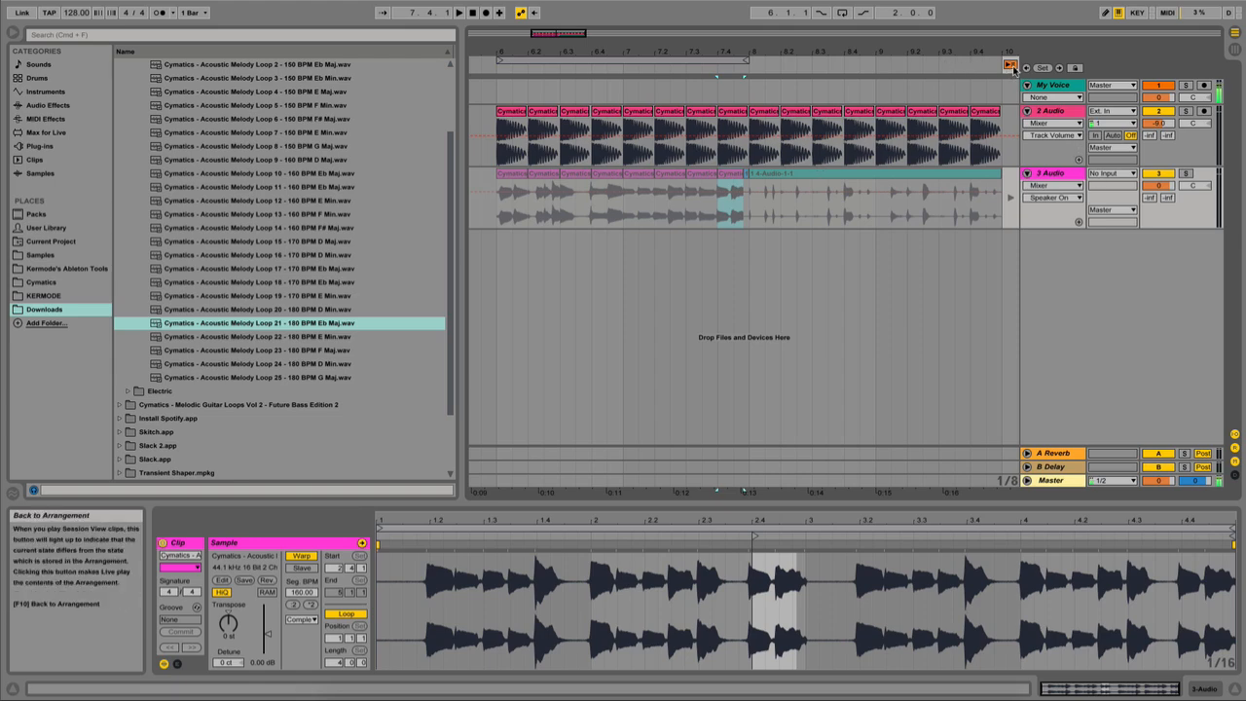
click(795, 177)
drag(742, 174, 750, 174)
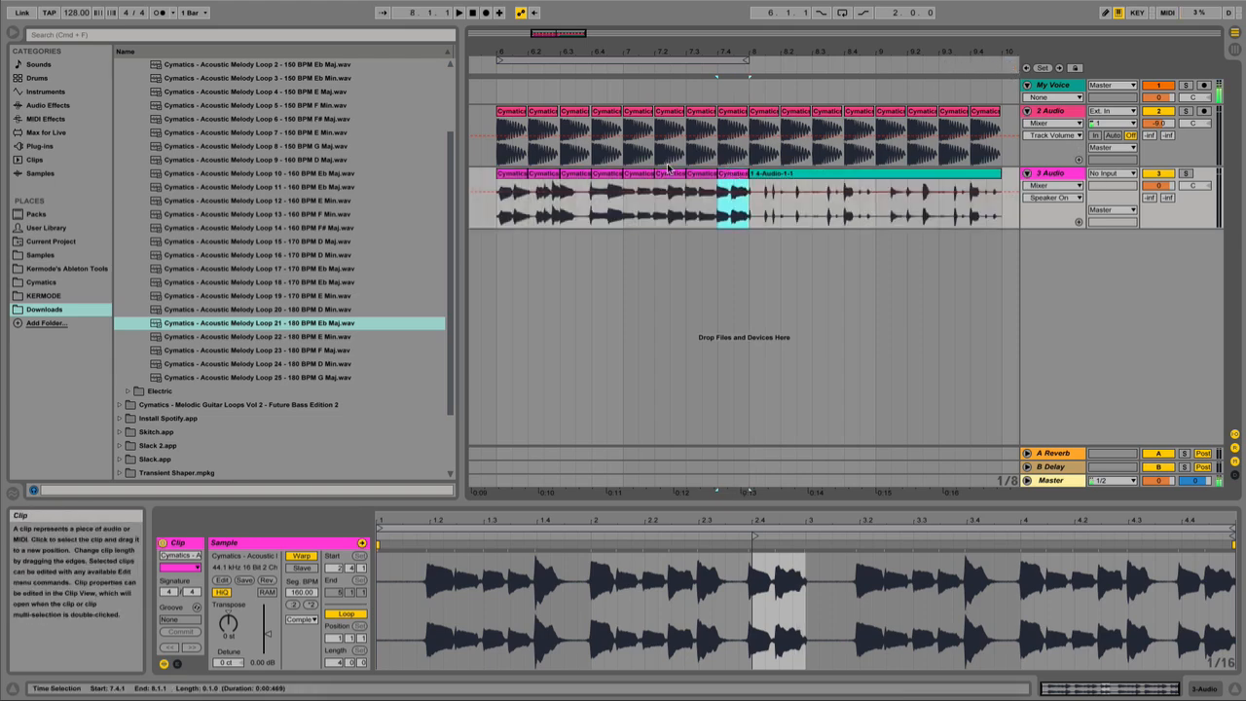
- Consolidate the melody clips from bar 6 to bar 8 and duplicate the result to bars 8 to 10
shift+click(521, 172)
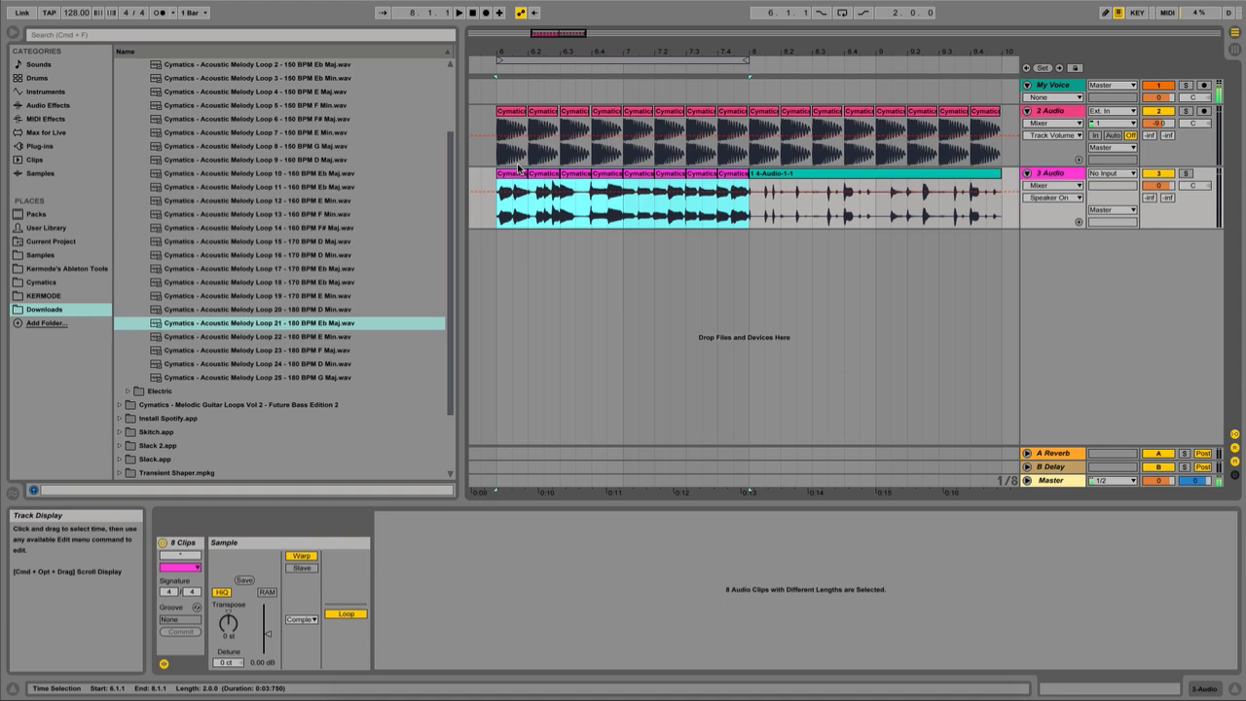
key(super+j)
key(super+d)
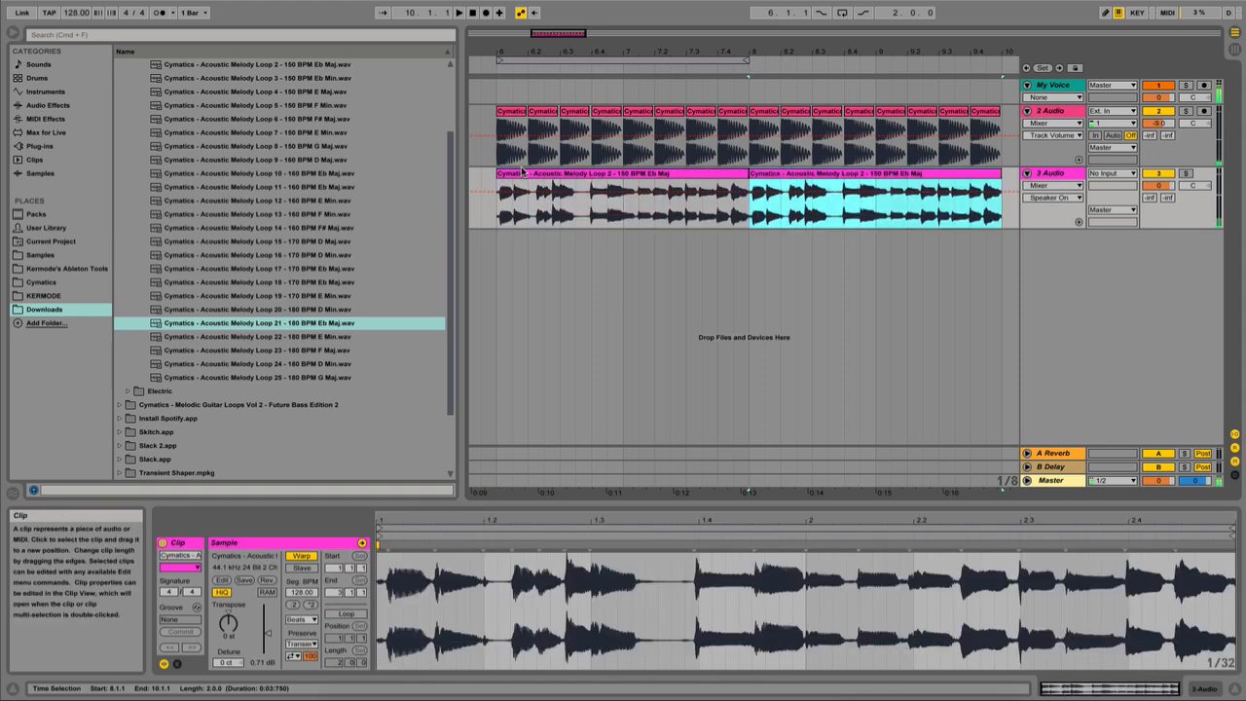
- Play the arrangement from bar 6 and loop both melody clips up to bar 10
click(544, 176)
key(space)
shift+click(781, 172)
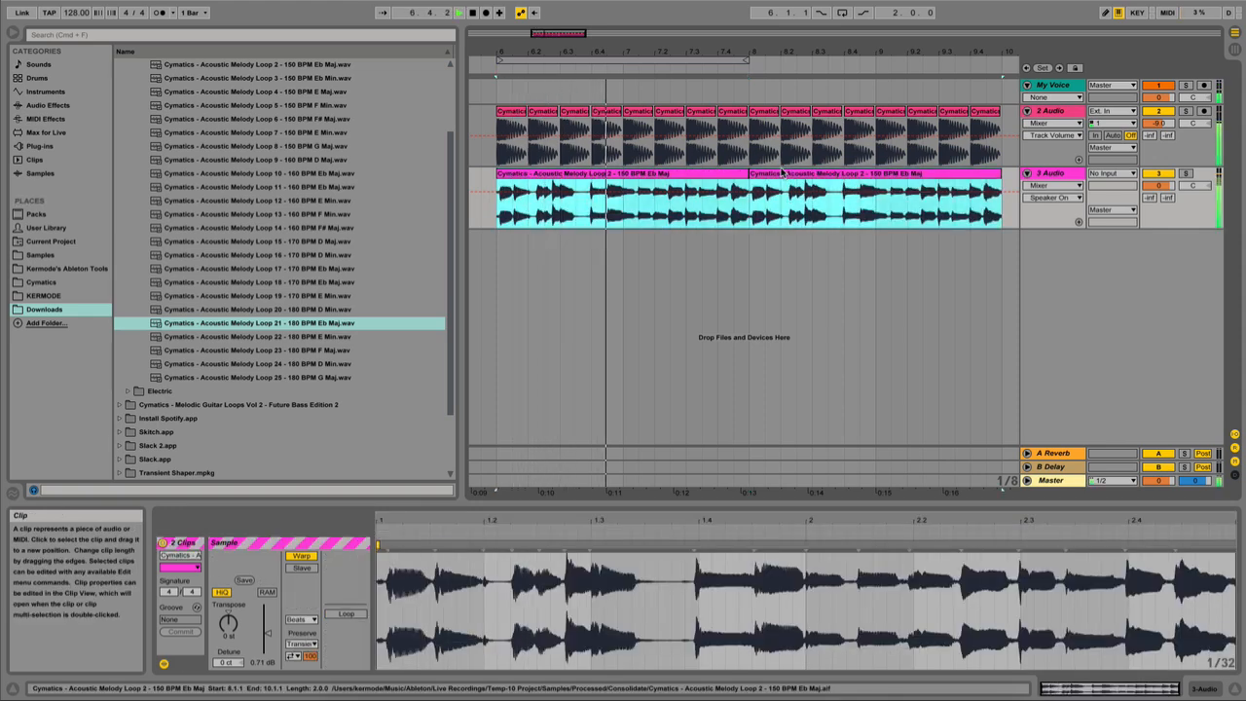
key(super+l)
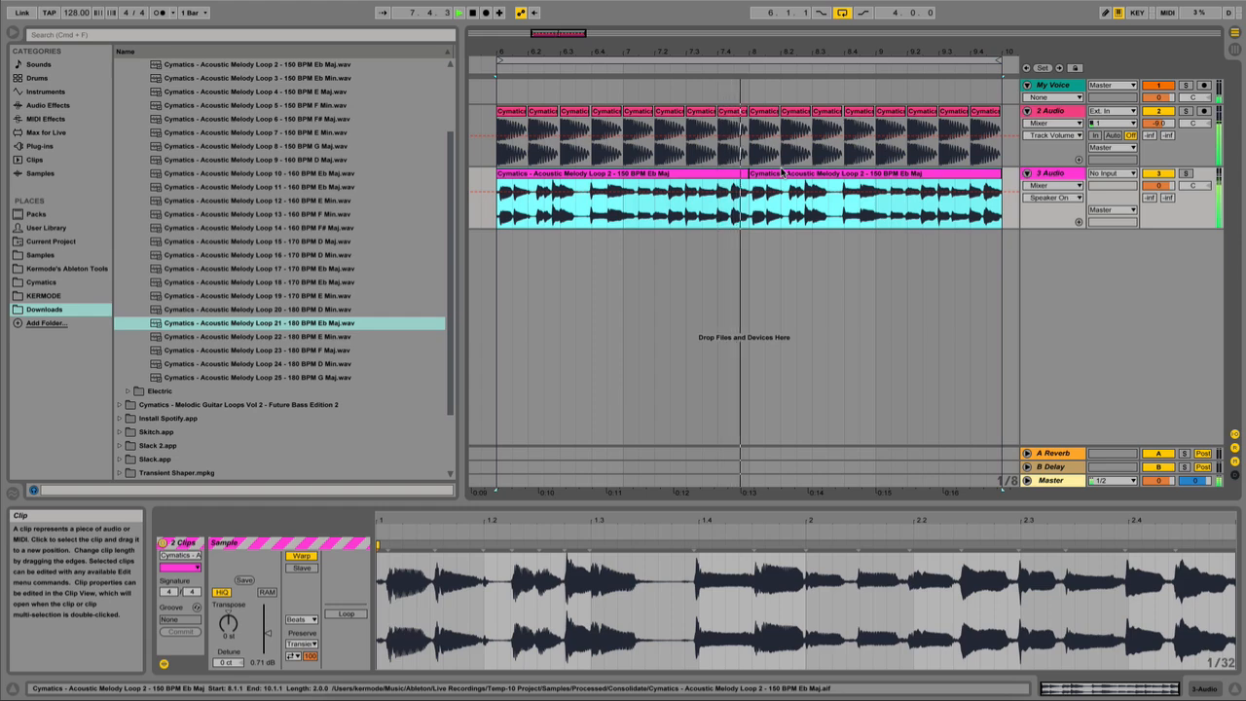